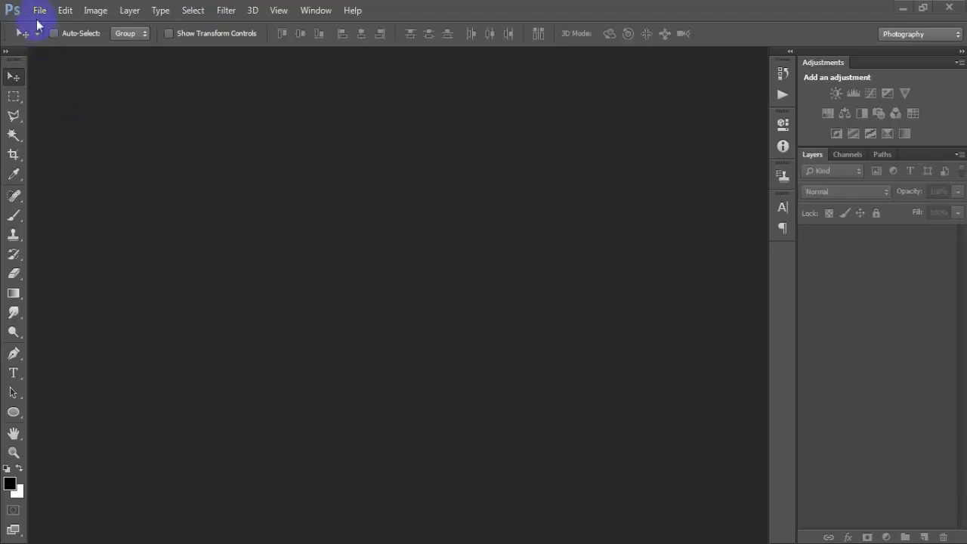
left_click(39, 10)
left_click(47, 36)
double_click(401, 124)
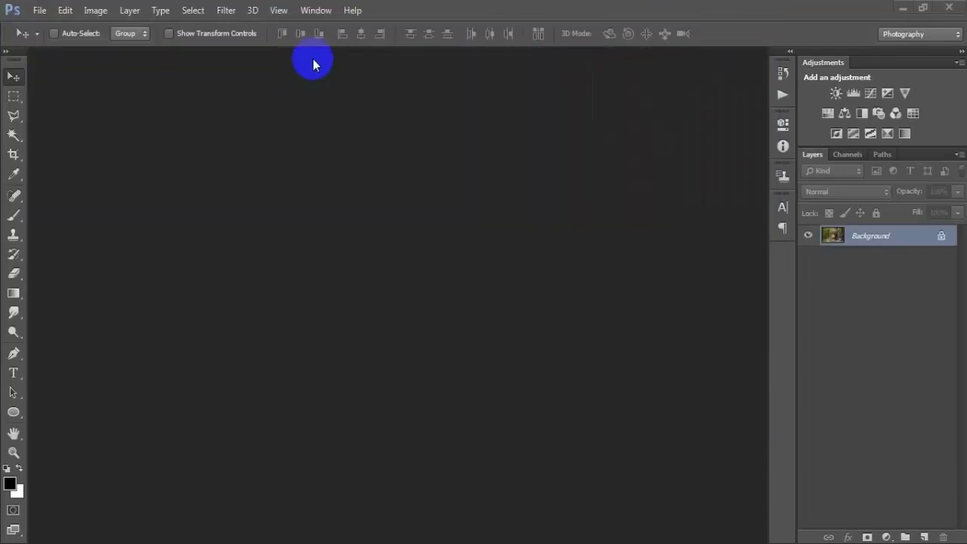
- Duplicate the Background layer as Layer 1 and make it active
key("ctrl+j")
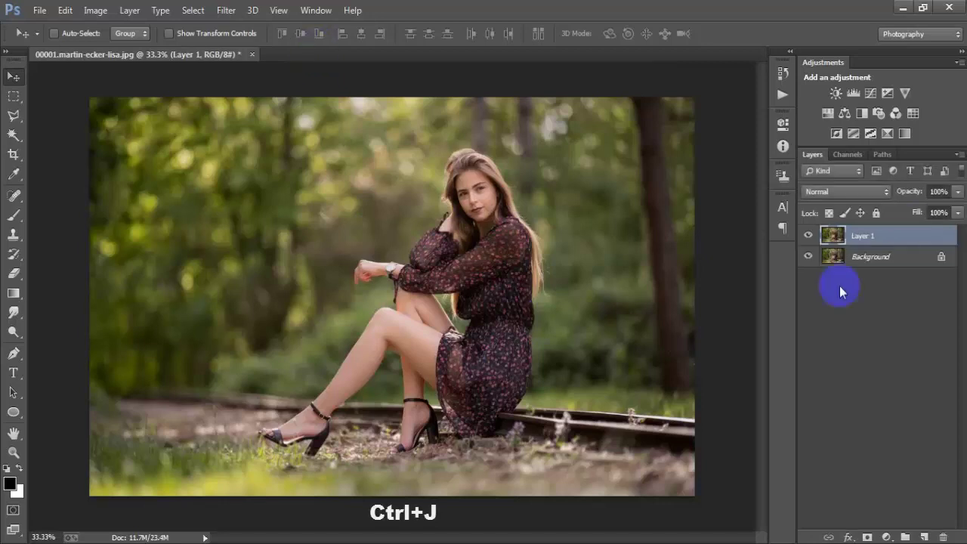
left_click(835, 235)
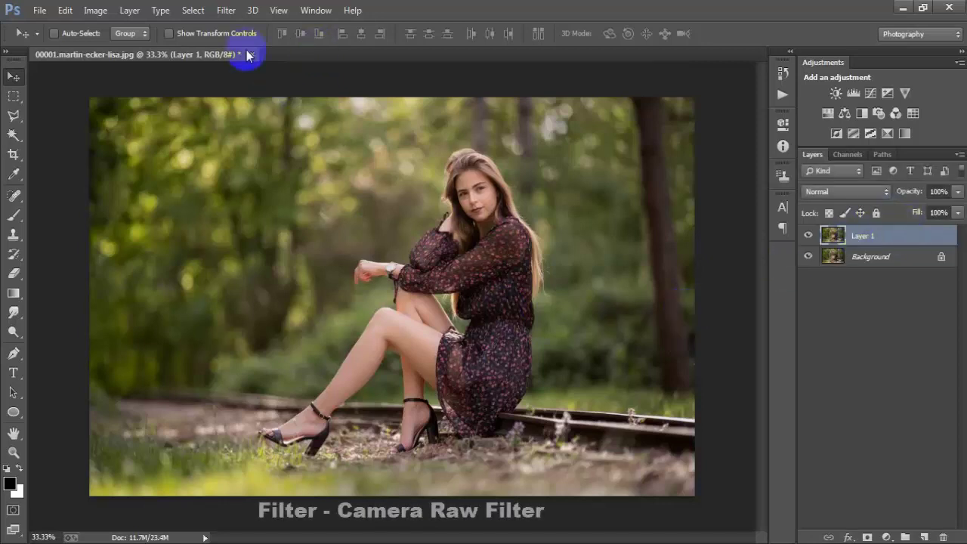
left_click(226, 10)
- In Camera Raw Basic, set Temperature +5, Exposure -0.60, Highlights -45 and Shadows +100
left_click(280, 100)
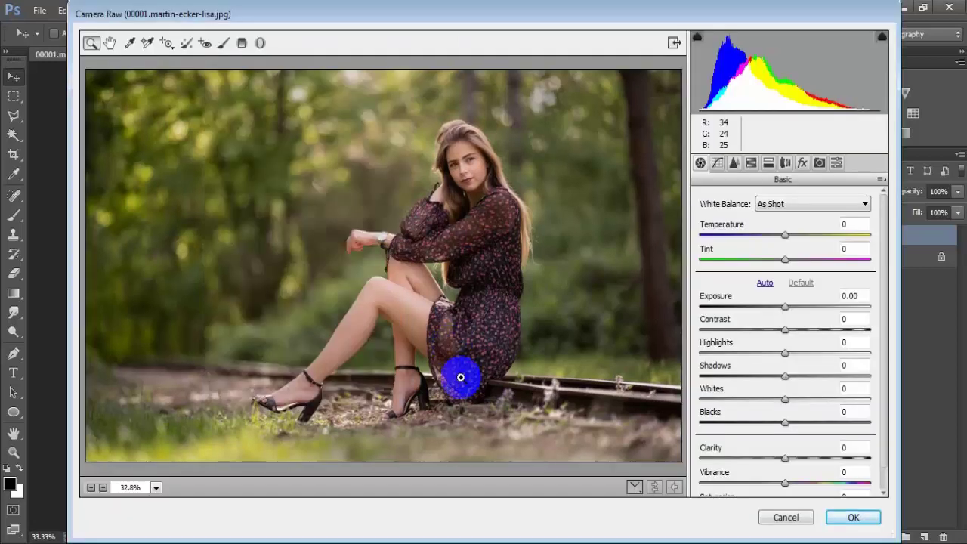
left_click_drag(786, 237, 789, 237)
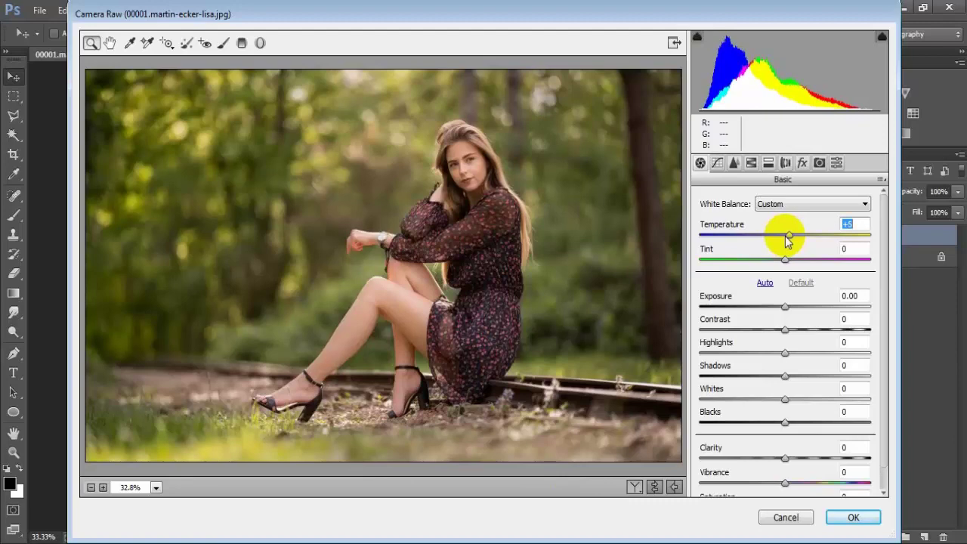
mouse_move(786, 306)
left_mouse_down()
mouse_move(776, 306)
mouse_move(770, 332)
left_mouse_up()
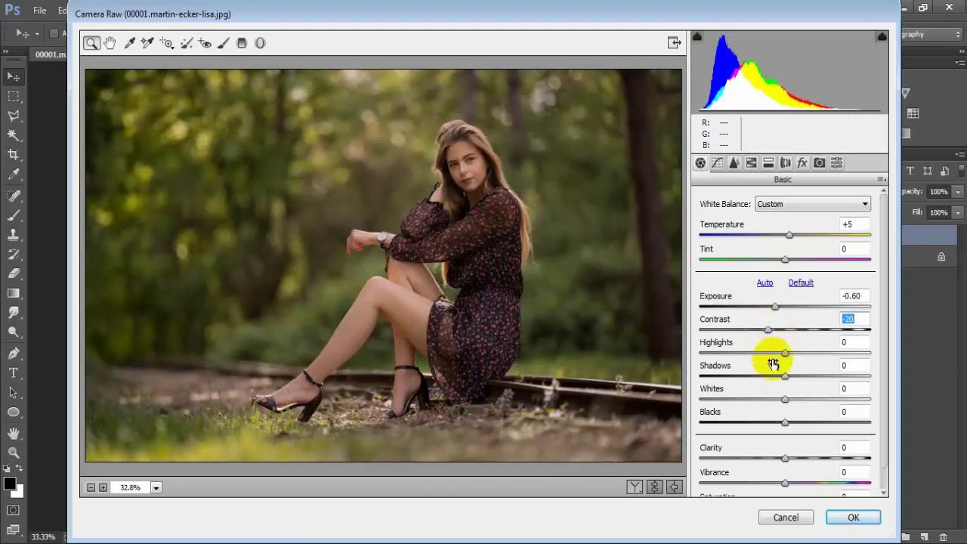
left_click_drag(785, 354, 746, 353)
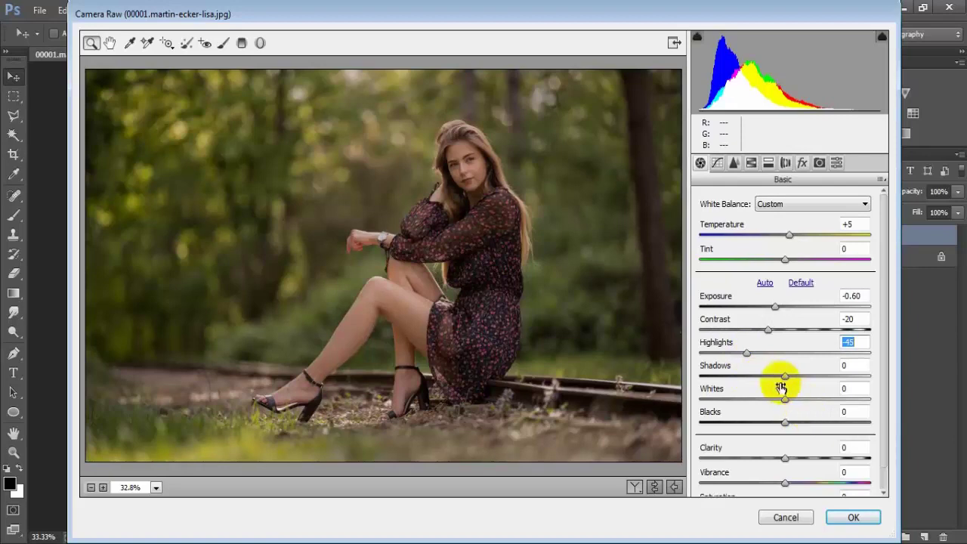
left_click_drag(785, 377, 870, 377)
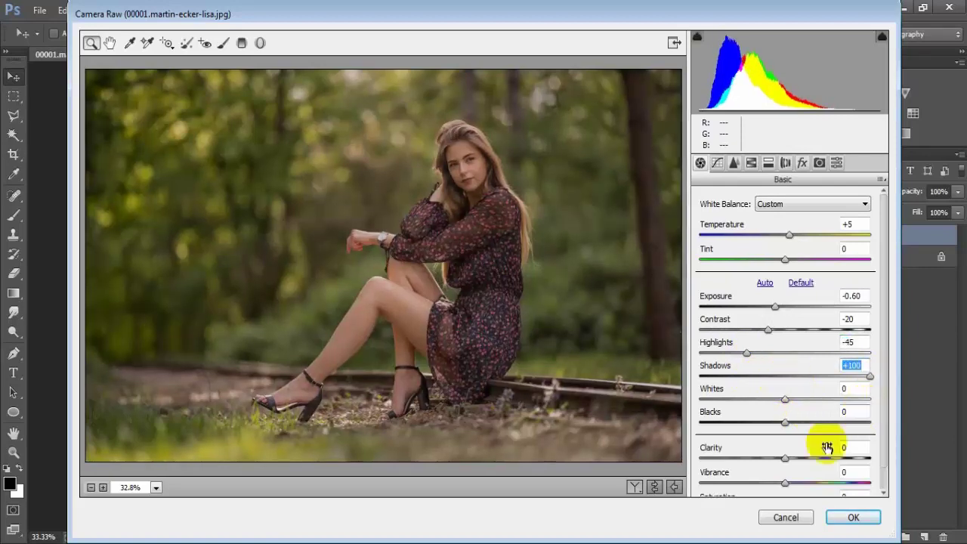
- Lower Whites to -61 and Blacks to -43, and raise Clarity to +30 and Vibrance to +14
left_click_drag(786, 400, 735, 400)
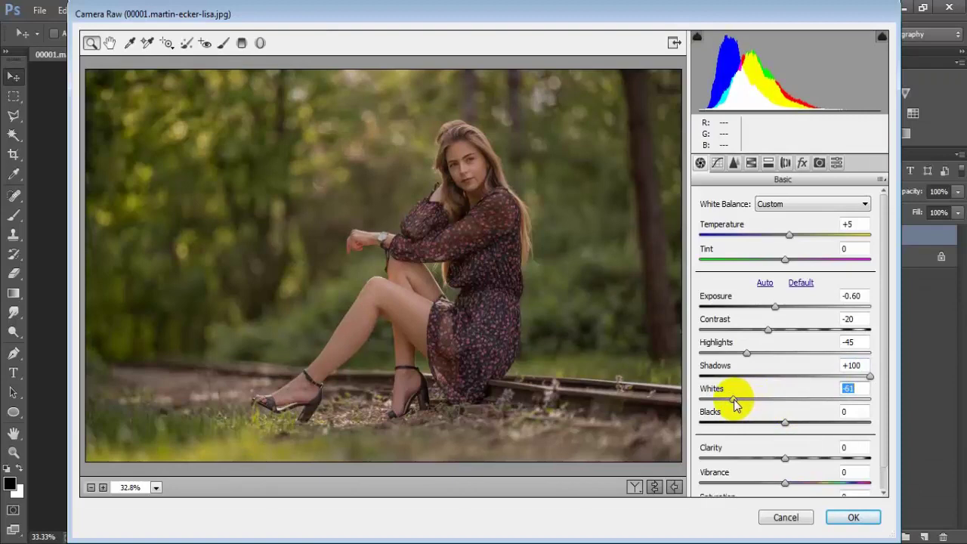
left_click_drag(786, 423, 748, 425)
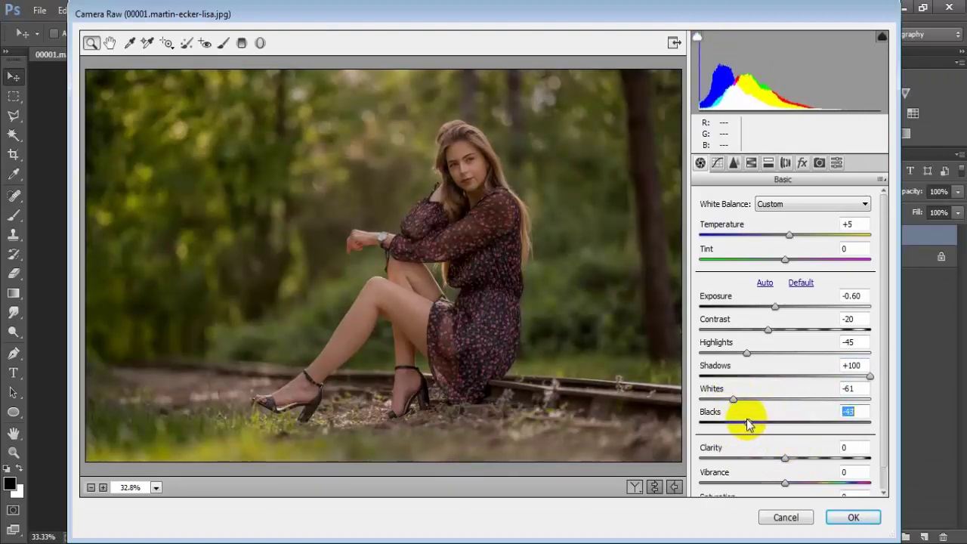
left_click_drag(785, 458, 810, 459)
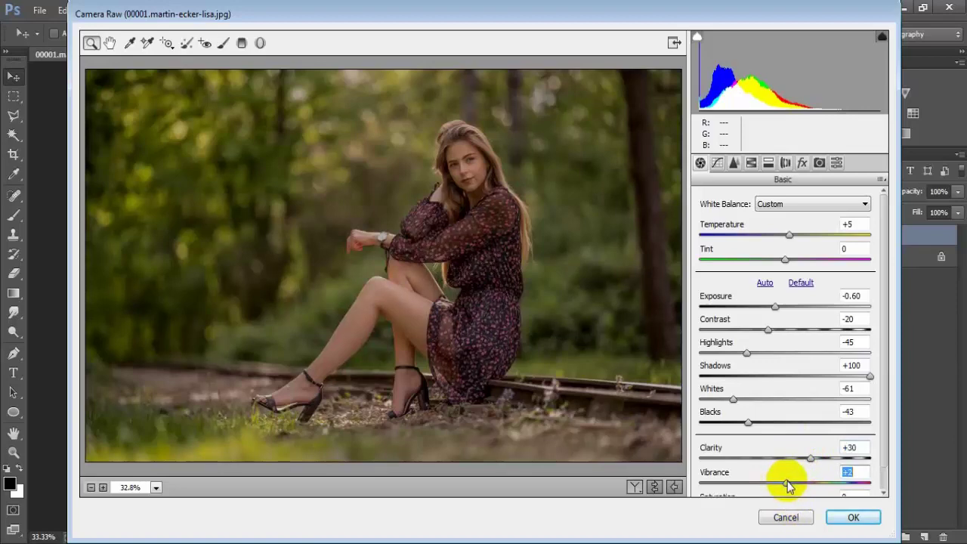
left_click_drag(786, 482, 800, 479)
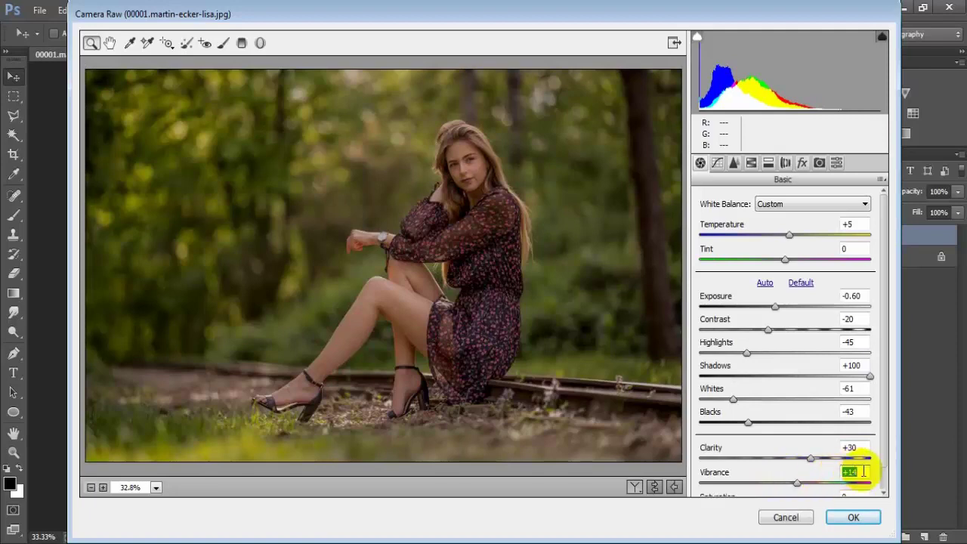
left_click(718, 163)
- Build an S-shaped point curve with points 60→46, 127→156 and 193→222
left_click(738, 414)
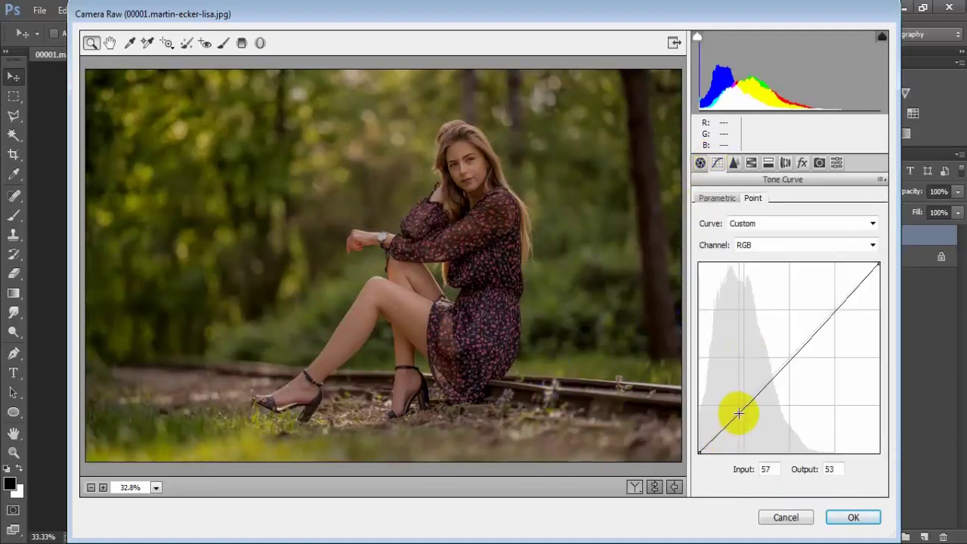
left_click_drag(739, 413, 743, 417)
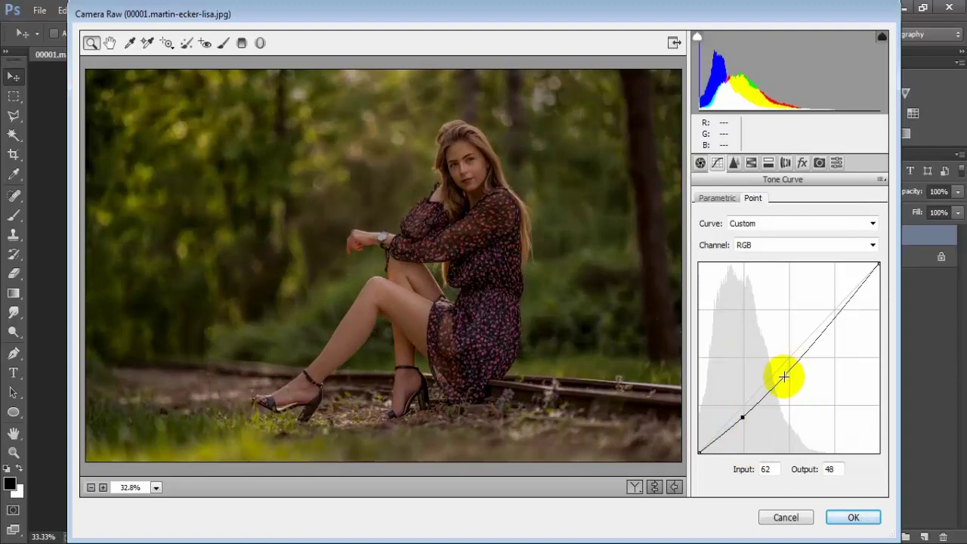
left_click_drag(783, 376, 789, 346)
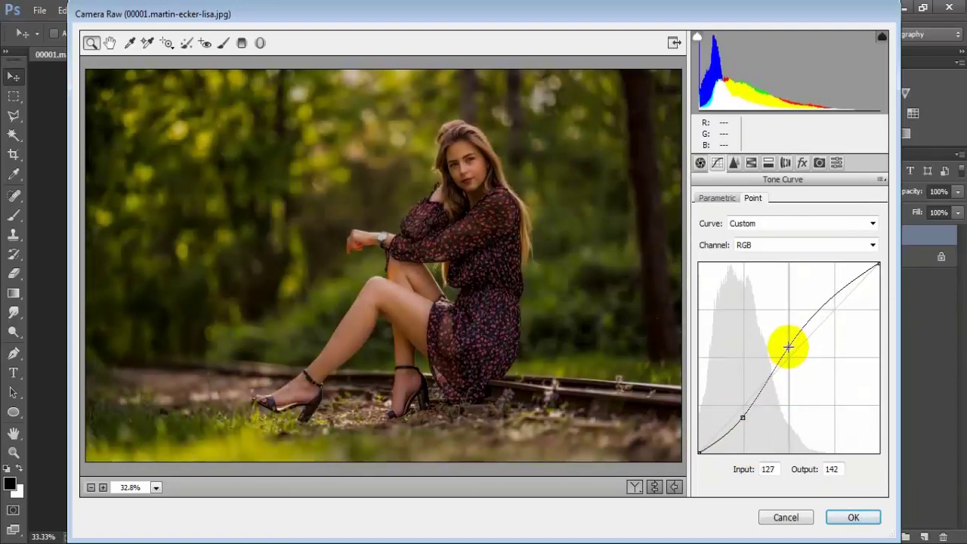
left_click_drag(788, 347, 788, 335)
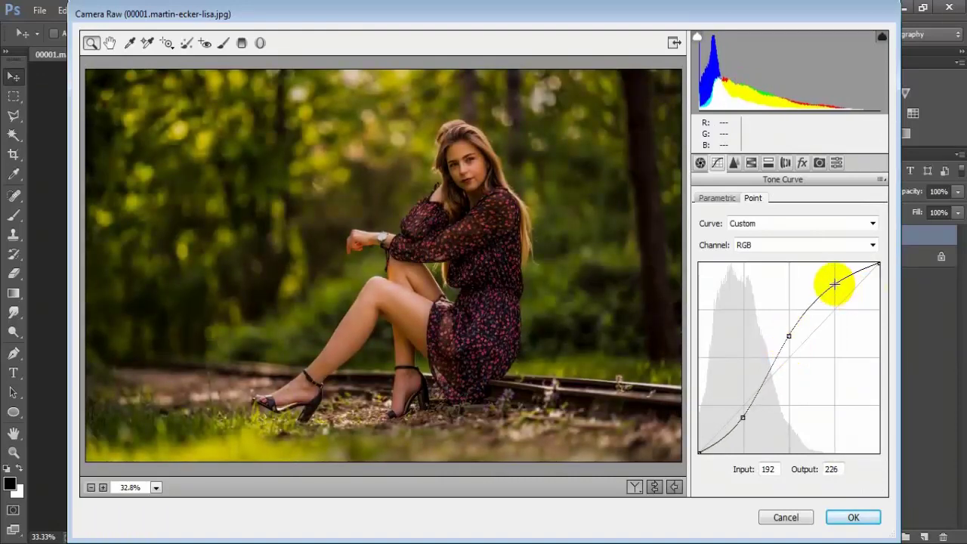
left_click_drag(834, 284, 834, 290)
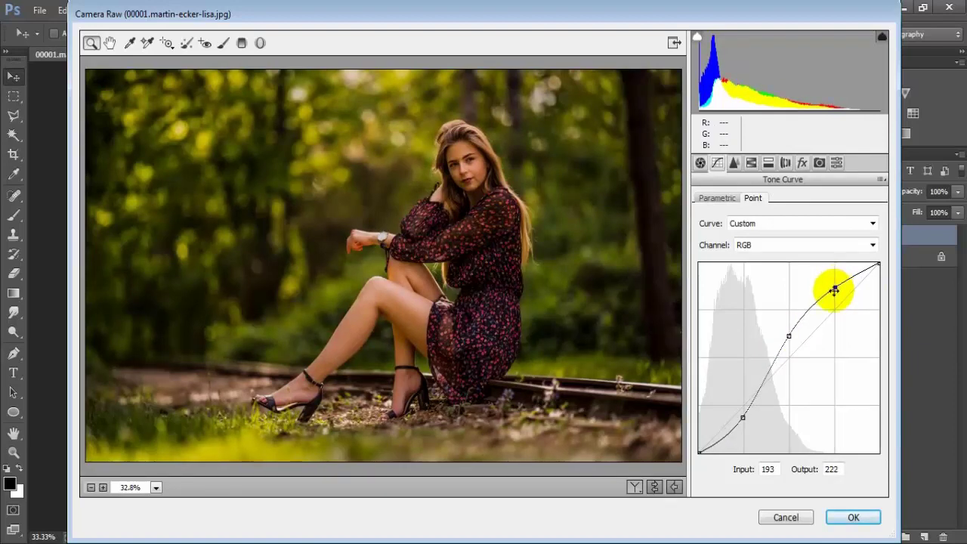
left_click_drag(744, 416, 741, 418)
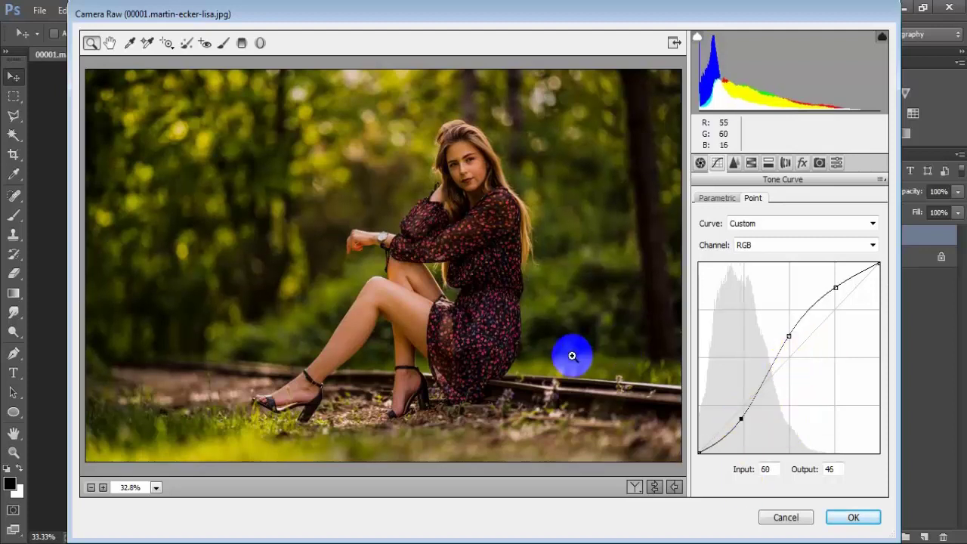
- Set Sharpening Amount 7, Radius 0.6, Detail 5, and Noise Reduction Luminance 36, Color 22
left_click(733, 162)
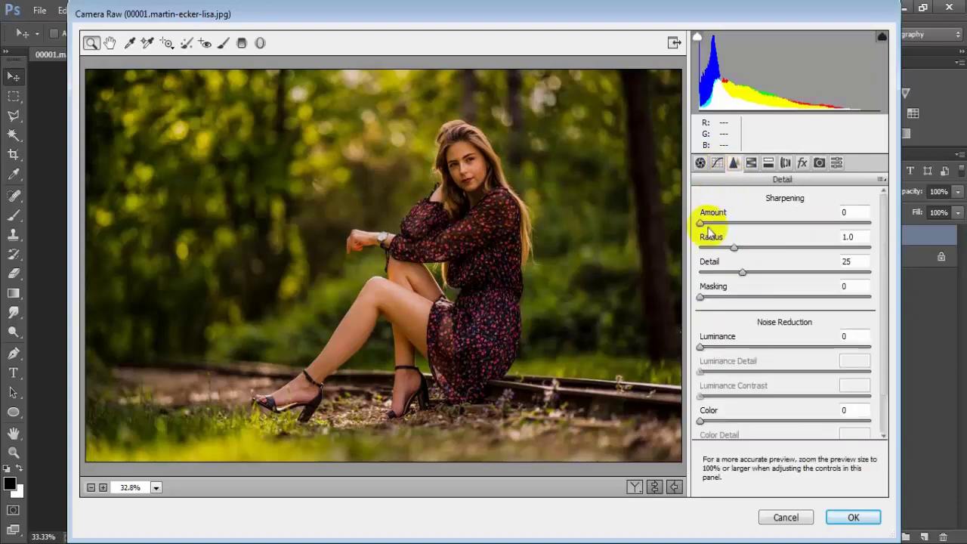
left_click_drag(700, 227, 706, 227)
left_click(734, 250)
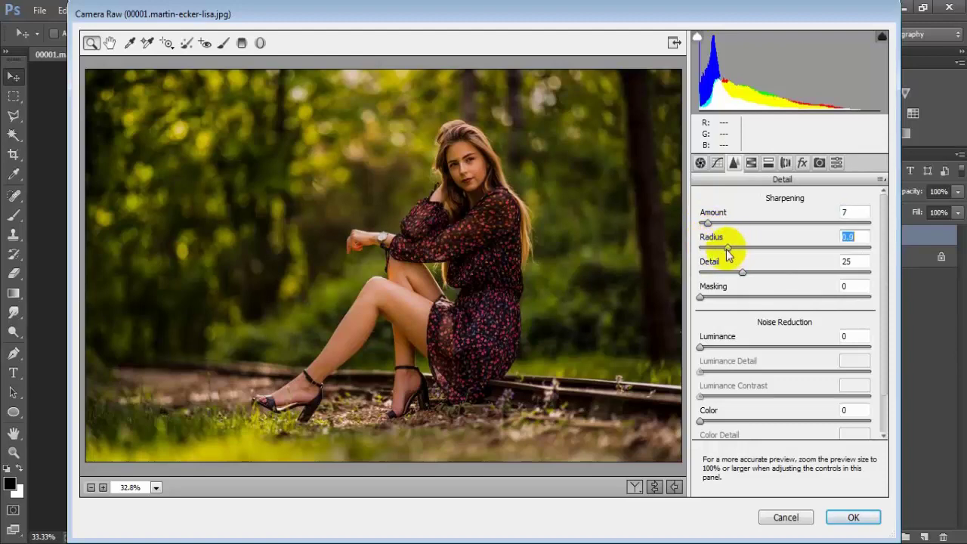
mouse_move(727, 249)
left_mouse_down()
mouse_move(708, 254)
mouse_move(712, 280)
left_mouse_up()
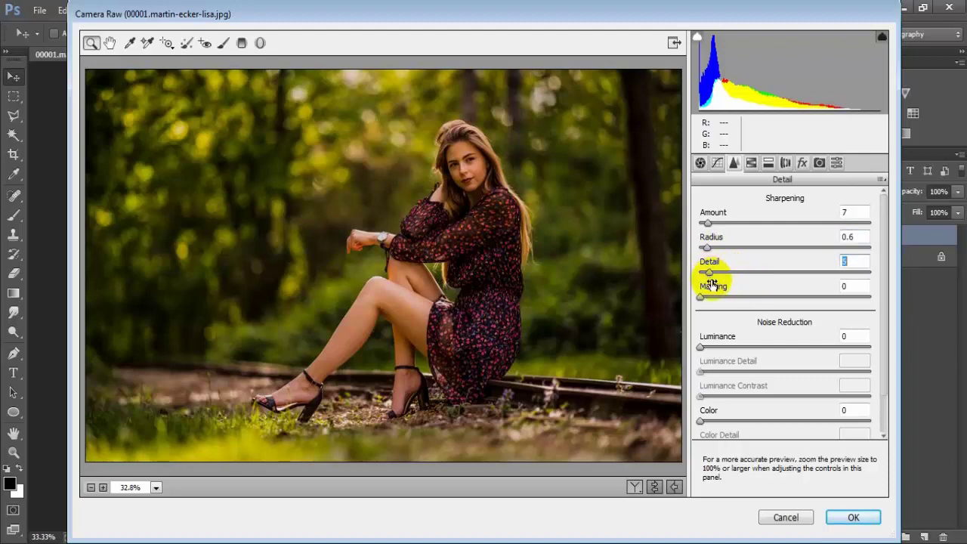
left_click_drag(703, 347, 765, 349)
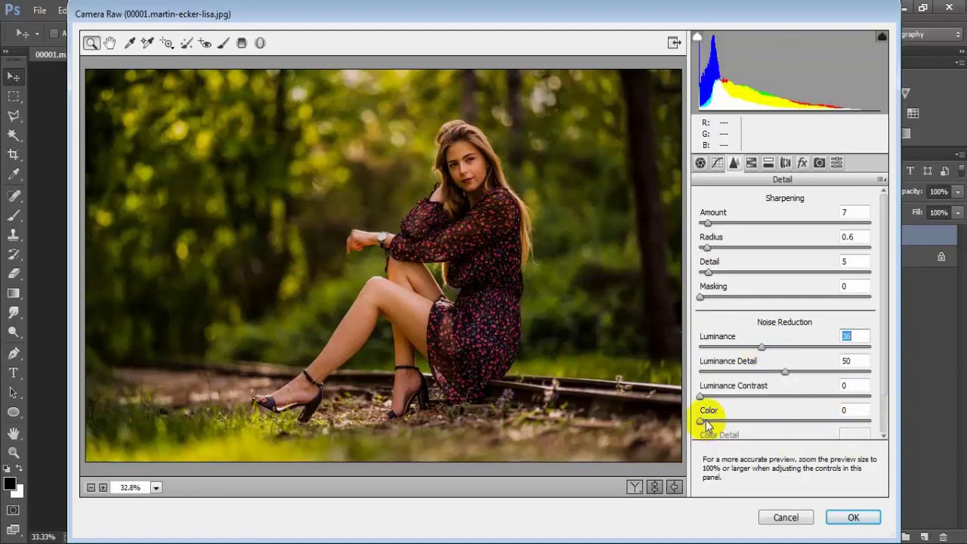
left_click_drag(707, 425, 737, 420)
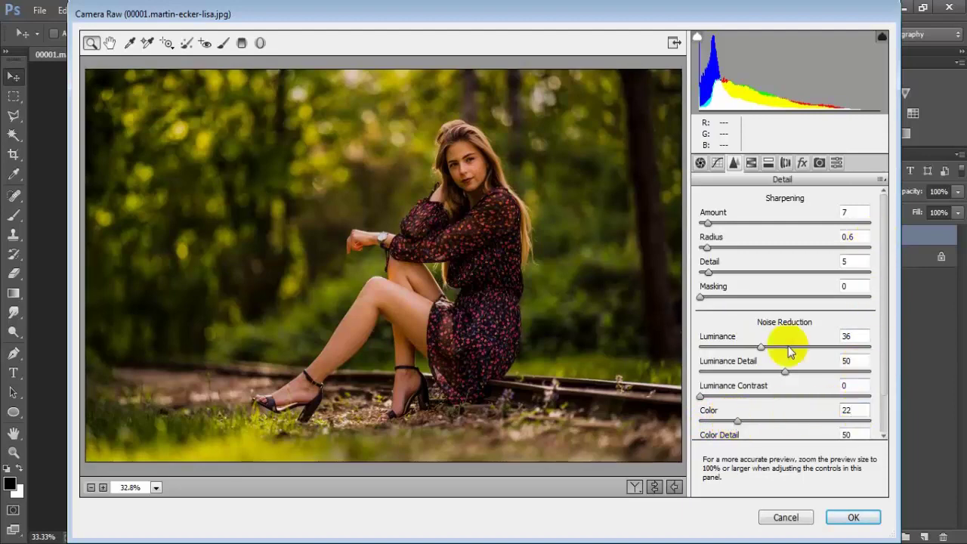
- In HSL Hue, shift Reds to -27, Oranges to -19 and Yellows to -49
left_click(754, 167)
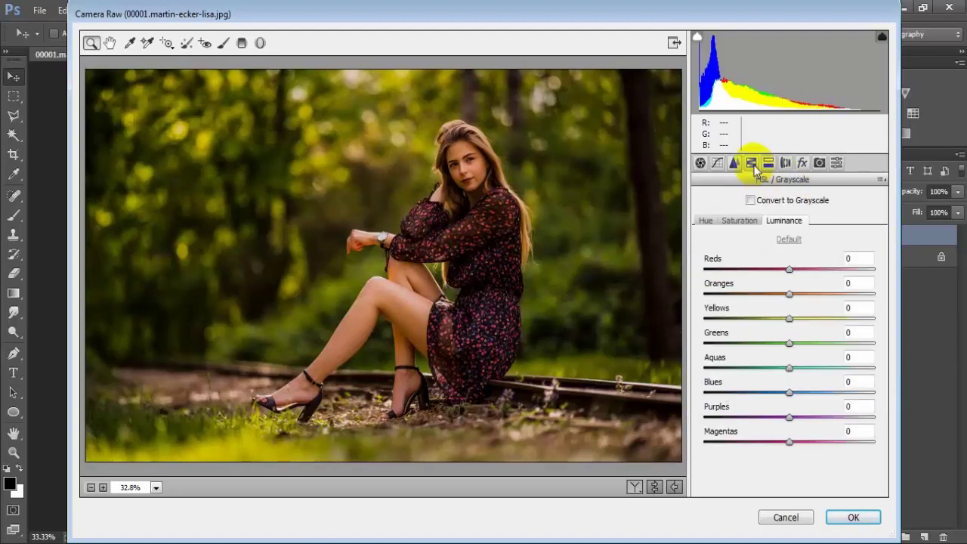
left_click(705, 221)
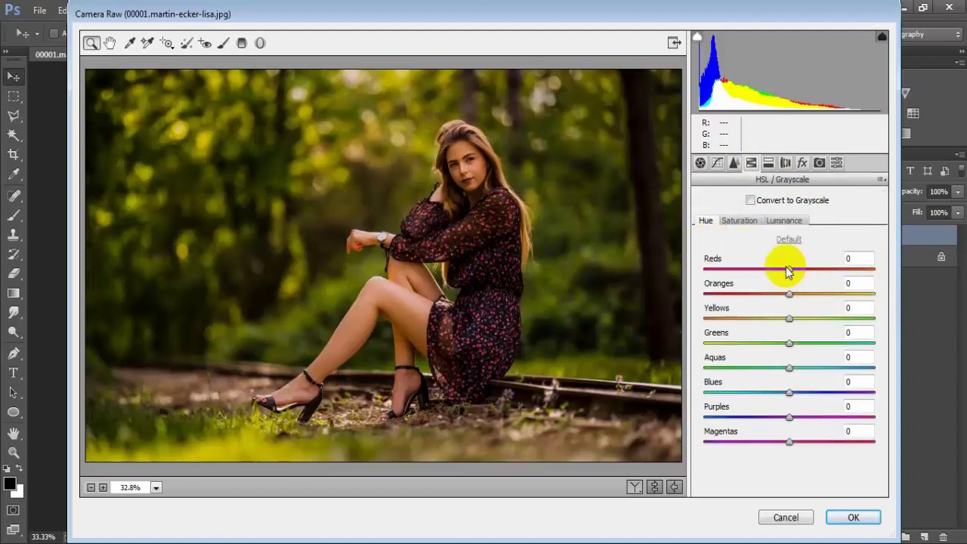
left_click_drag(787, 272, 767, 273)
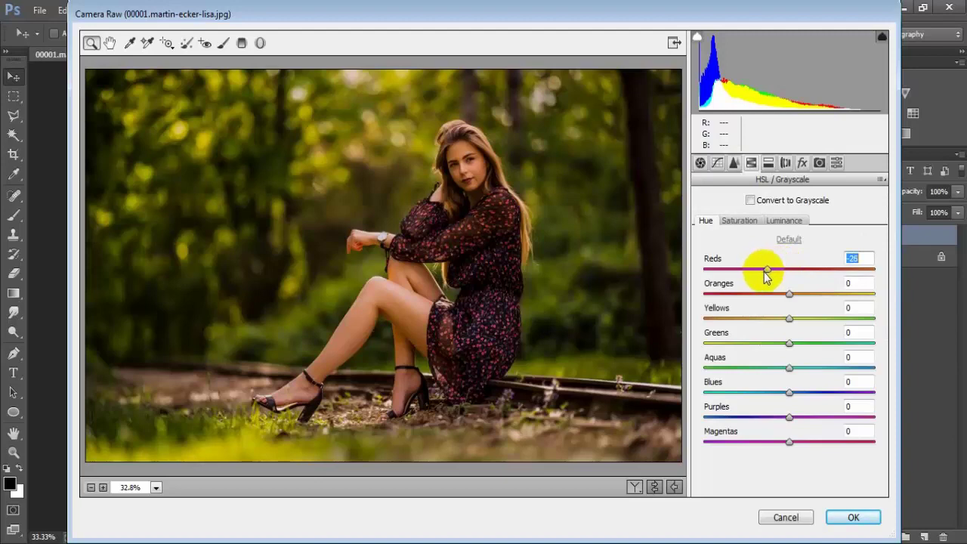
left_click_drag(764, 272, 764, 272)
left_click_drag(789, 294, 748, 317)
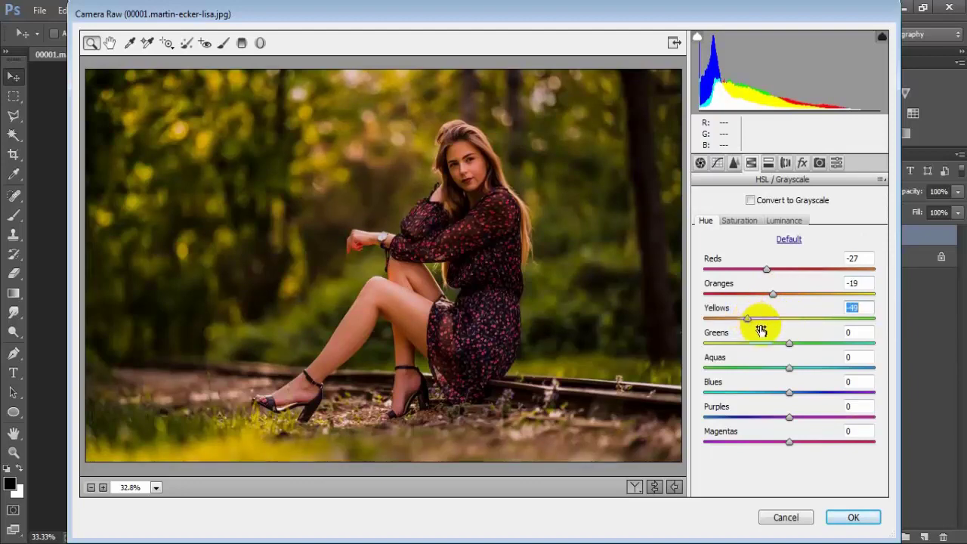
- Shift the hues of Greens to +100, Aquas to -95, Blues to -29 and Magentas to -49
left_click_drag(789, 344, 883, 349)
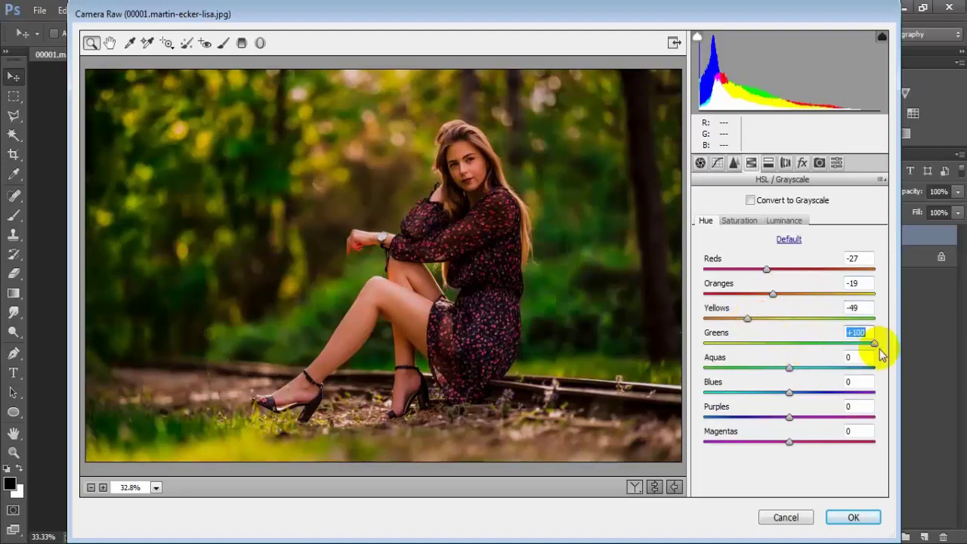
left_click_drag(789, 369, 710, 370)
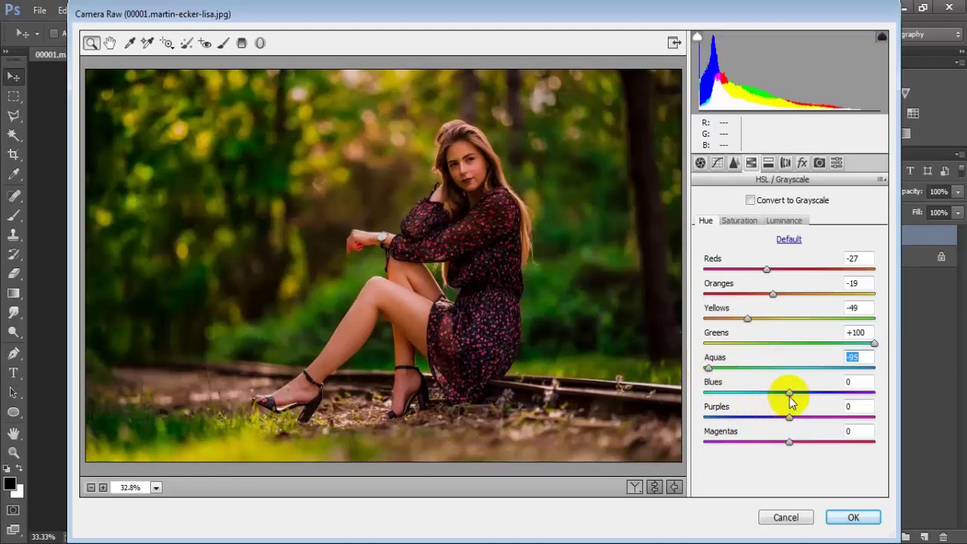
left_click_drag(789, 393, 761, 393)
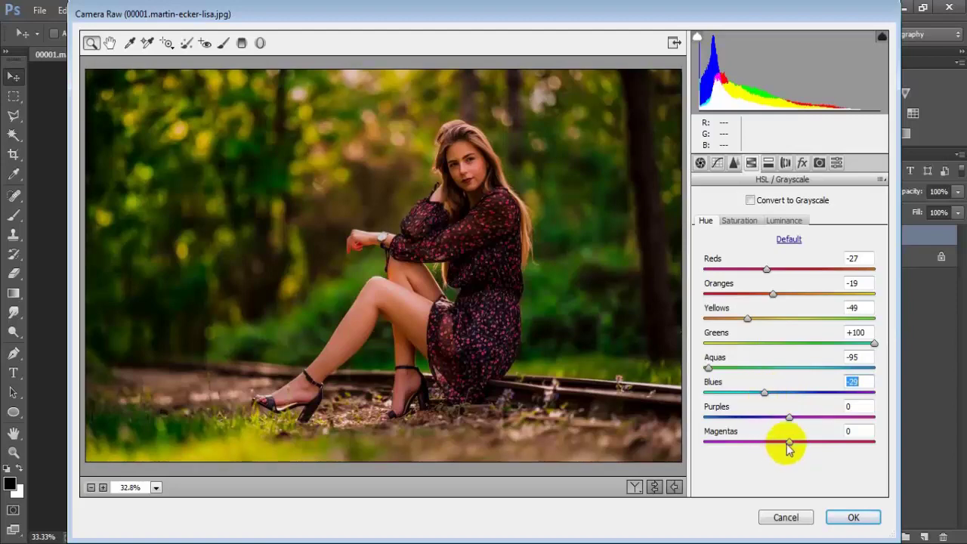
left_click_drag(789, 441, 748, 442)
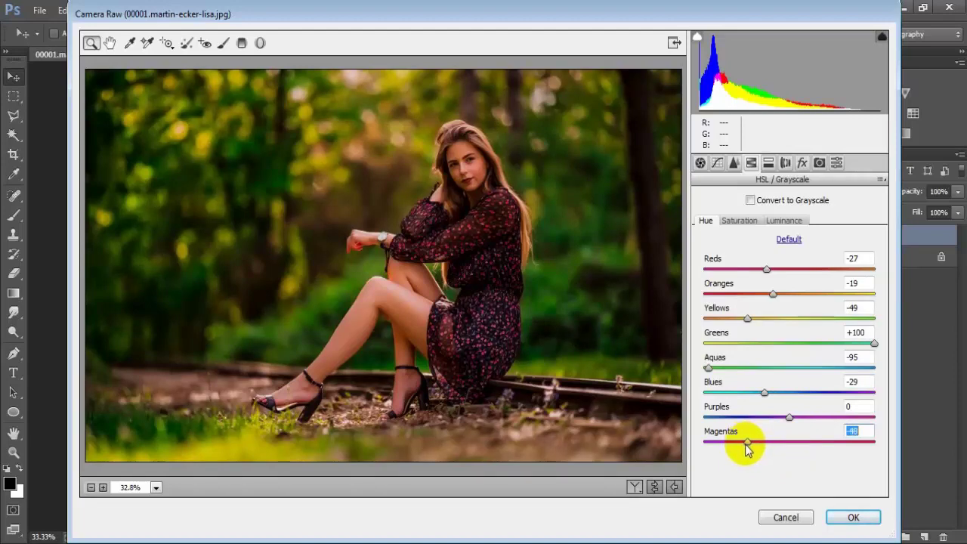
left_click(857, 429)
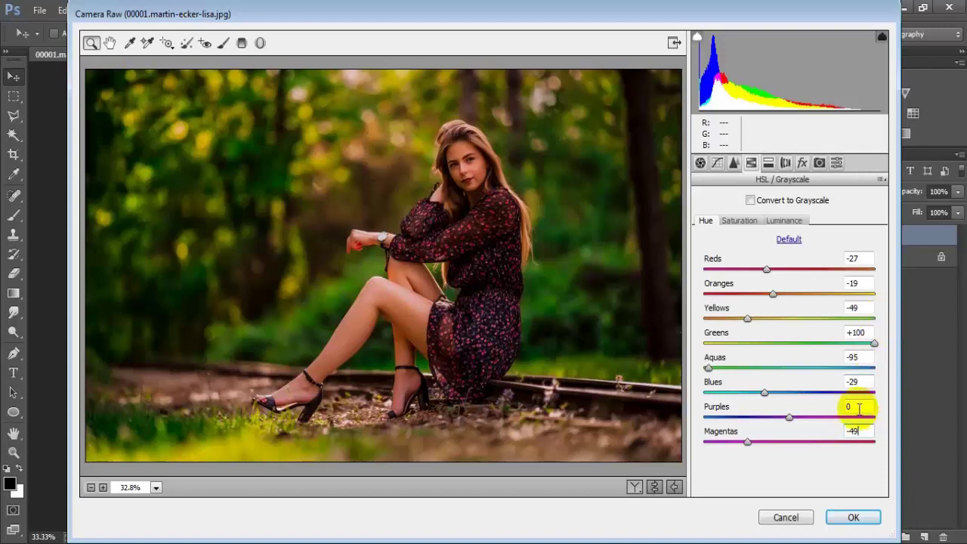
- Lower saturation: Reds -20, Oranges -19, Yellows -60, Greens -62, Aquas -61
left_click(739, 220)
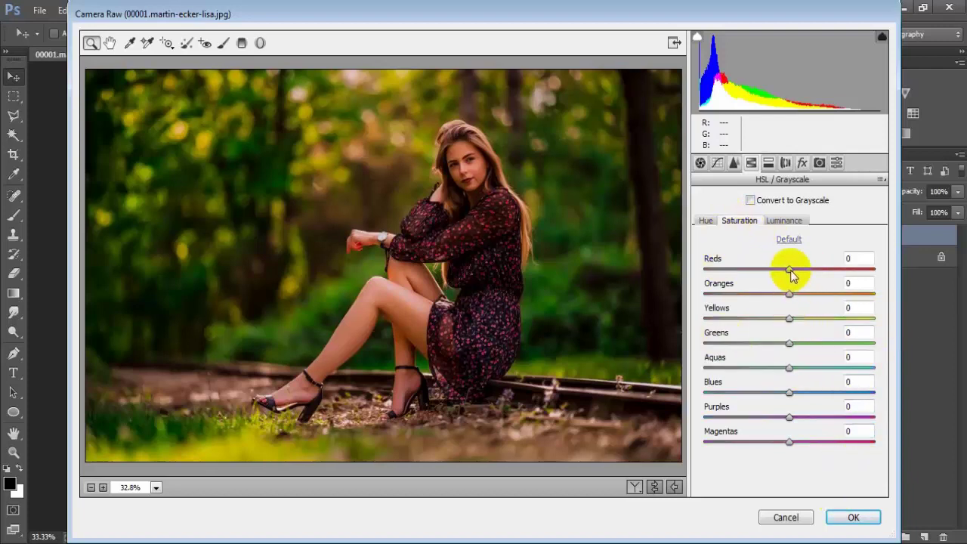
left_click_drag(791, 272, 773, 276)
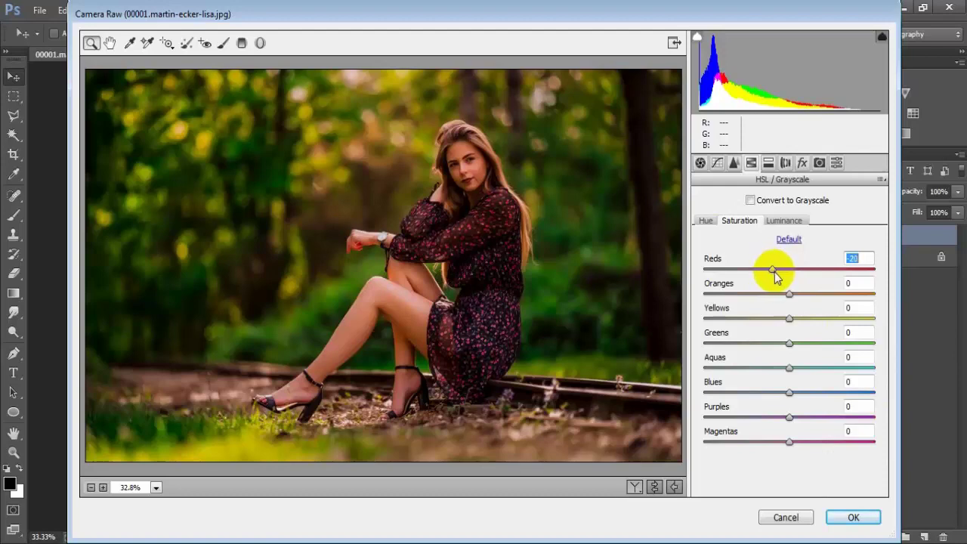
left_click_drag(790, 295, 777, 299)
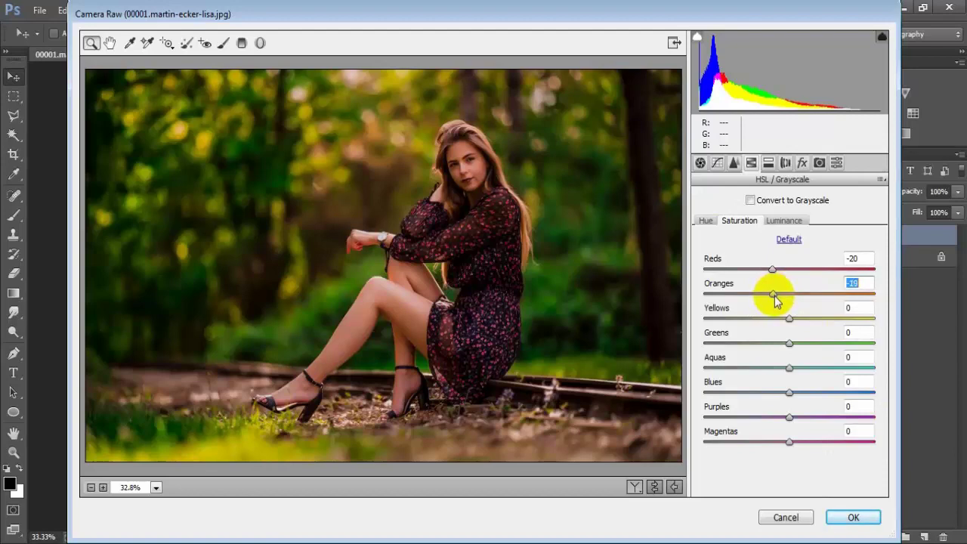
left_click_drag(789, 318, 738, 319)
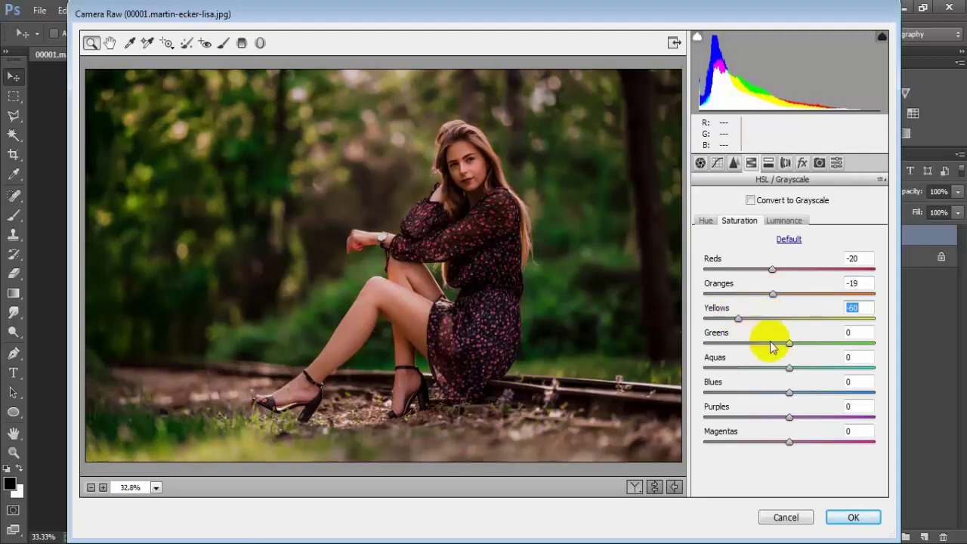
left_click_drag(790, 344, 736, 345)
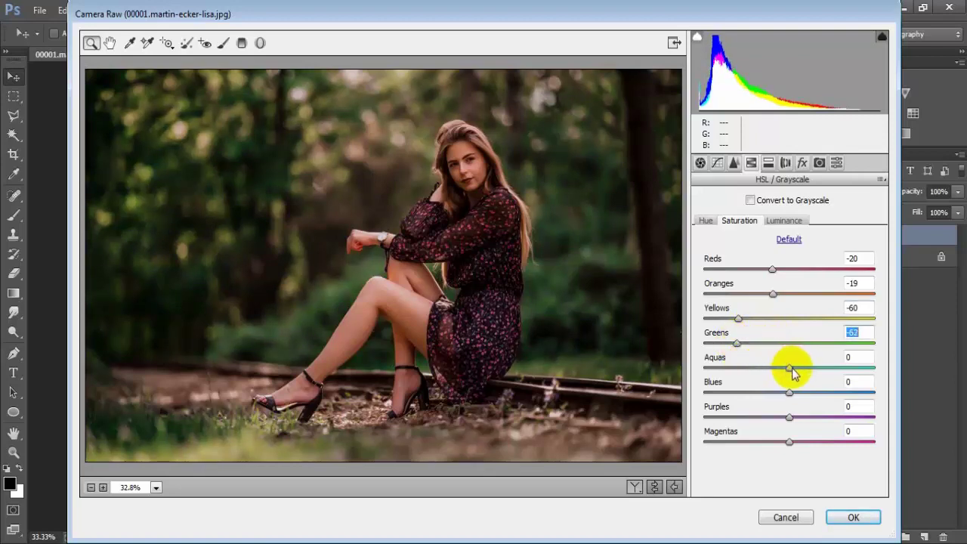
left_click_drag(790, 368, 739, 371)
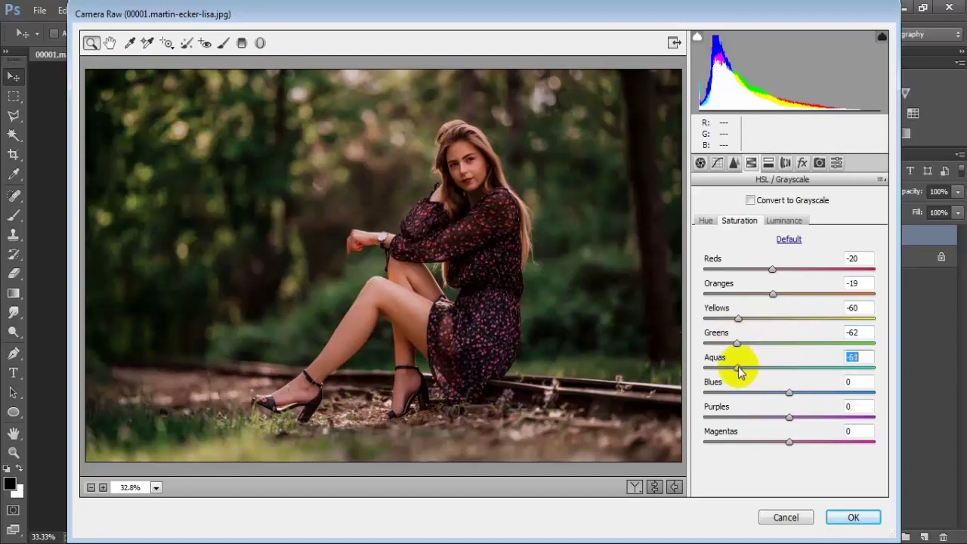
- Lower saturation of Blues to -60, Purples to -100 and Magentas to -39
left_click_drag(790, 392, 740, 388)
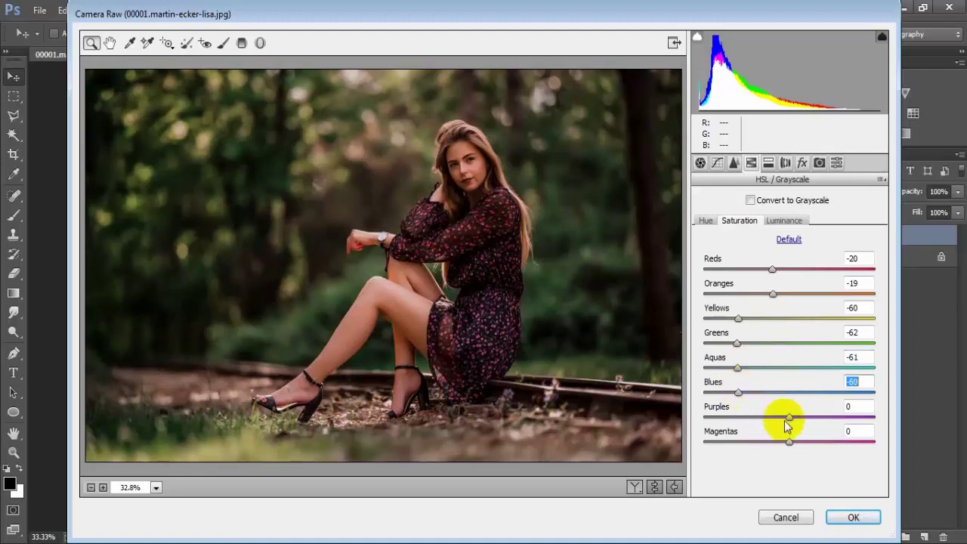
left_click_drag(788, 418, 687, 416)
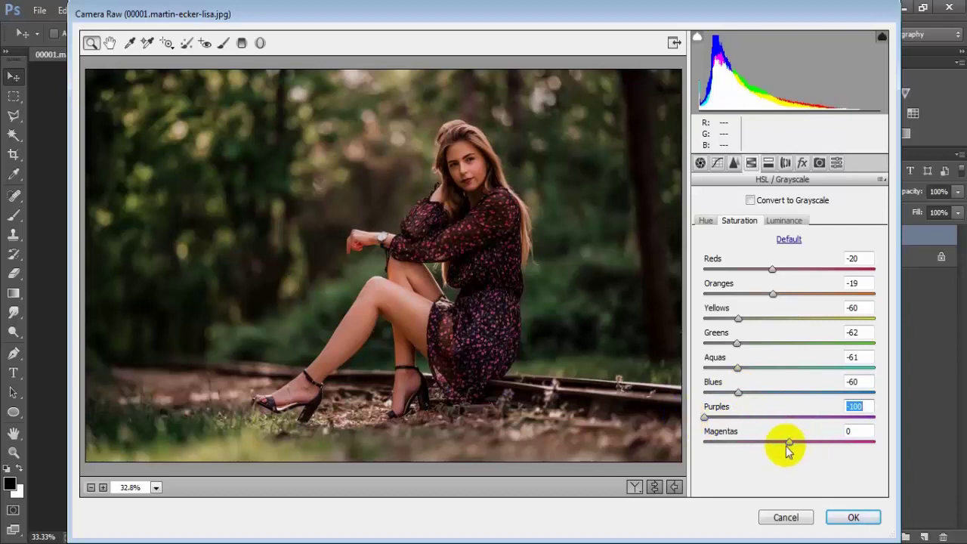
left_click(787, 445)
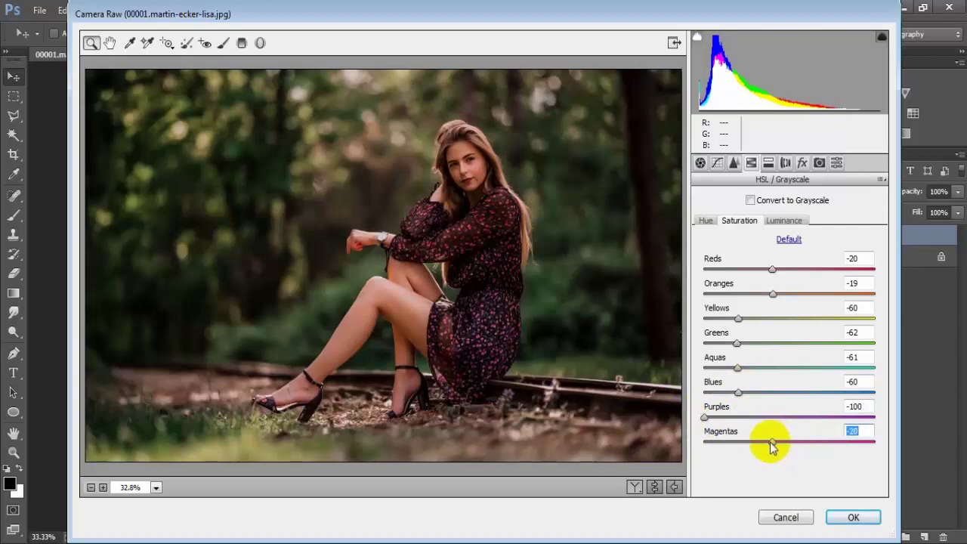
left_click_drag(773, 442, 756, 445)
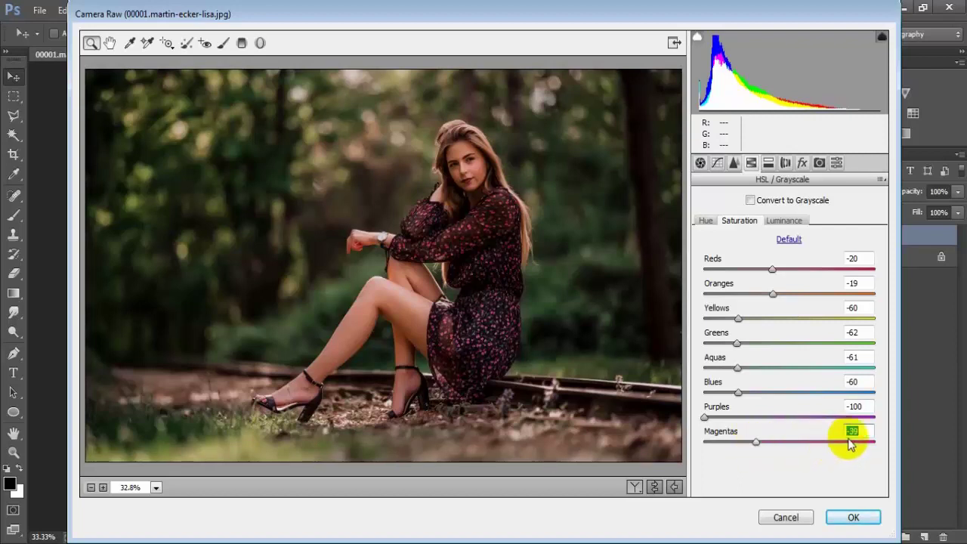
left_click(864, 417)
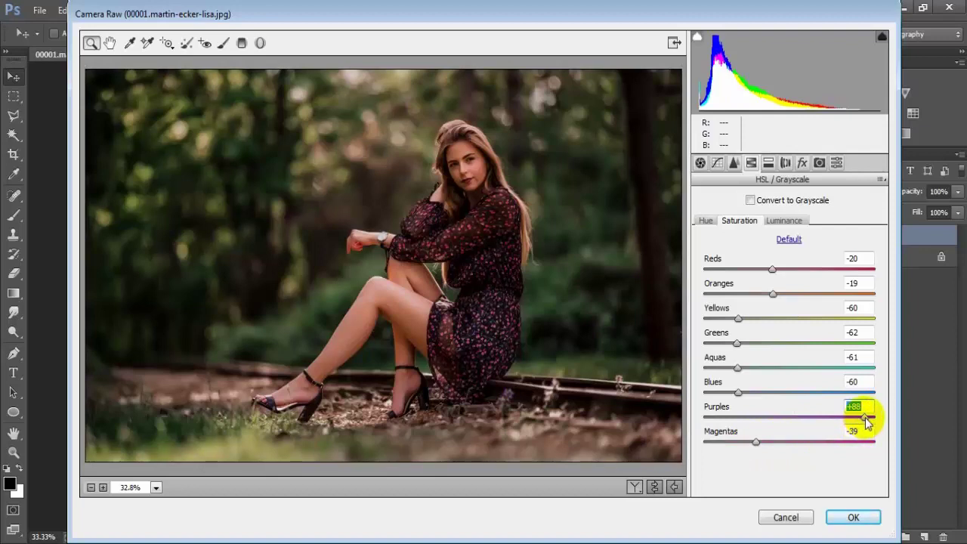
left_click_drag(863, 417, 695, 417)
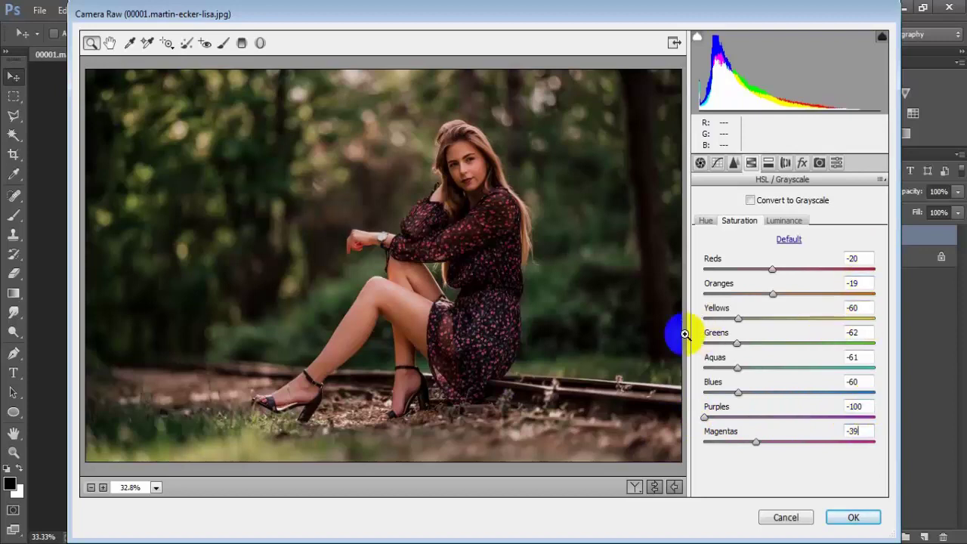
left_click(673, 383)
- Set HSL luminance: Reds +7, Oranges +34, Greens -46, Blues -41, Magentas +46
left_click(784, 220)
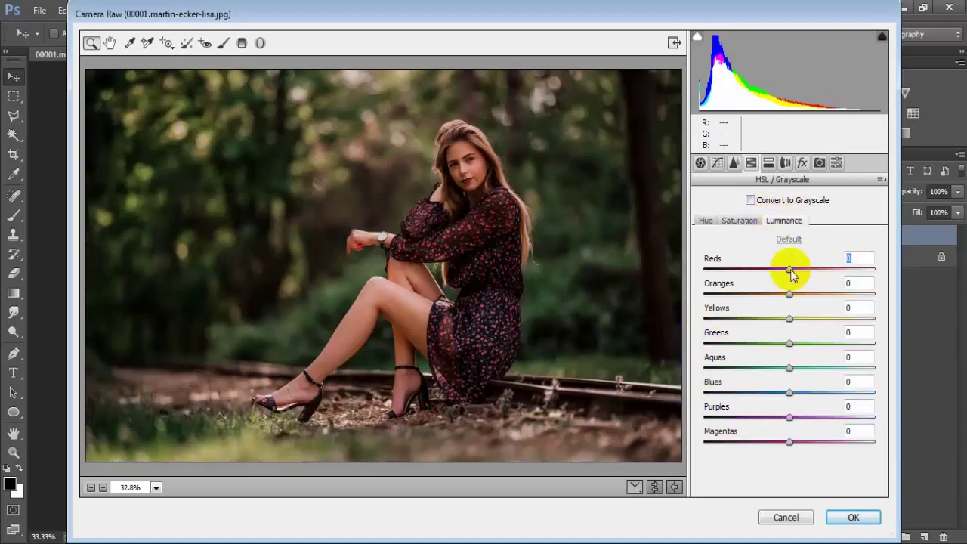
left_click_drag(793, 269, 797, 272)
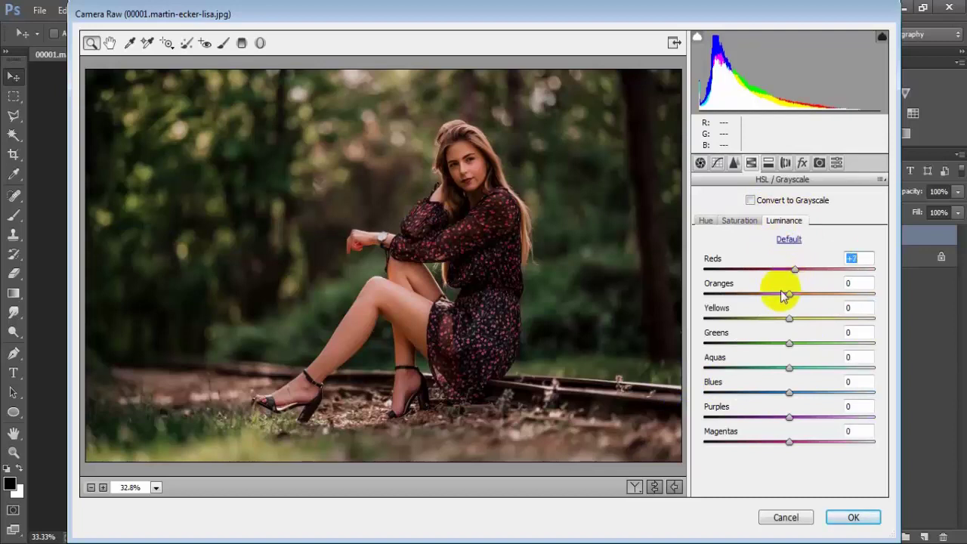
mouse_move(789, 294)
left_mouse_down()
mouse_move(823, 295)
mouse_move(815, 287)
left_mouse_up()
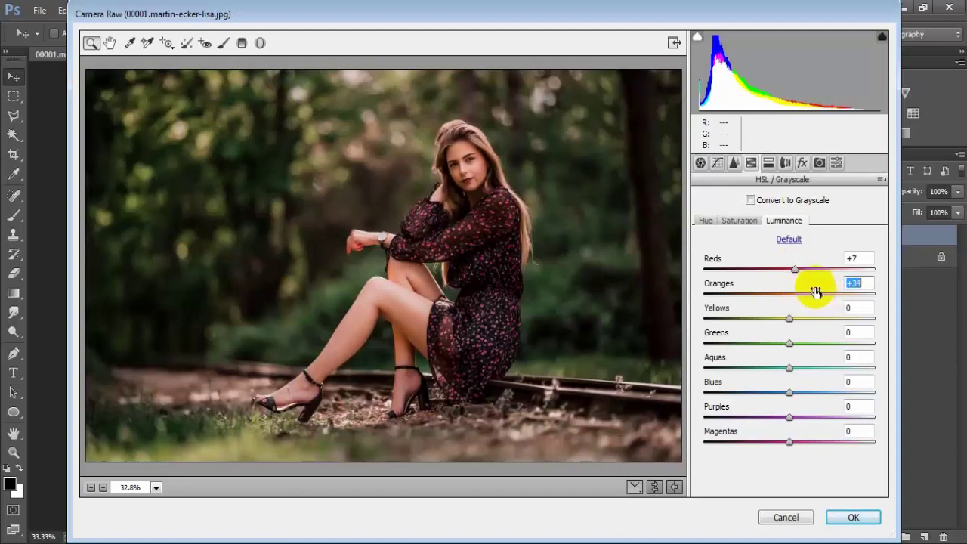
left_click_drag(790, 344, 749, 343)
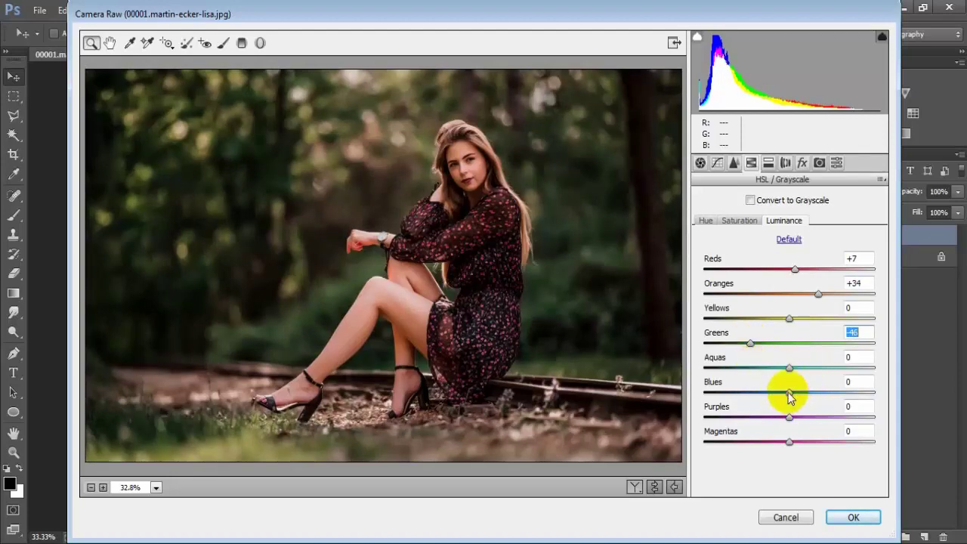
left_click_drag(788, 392, 754, 392)
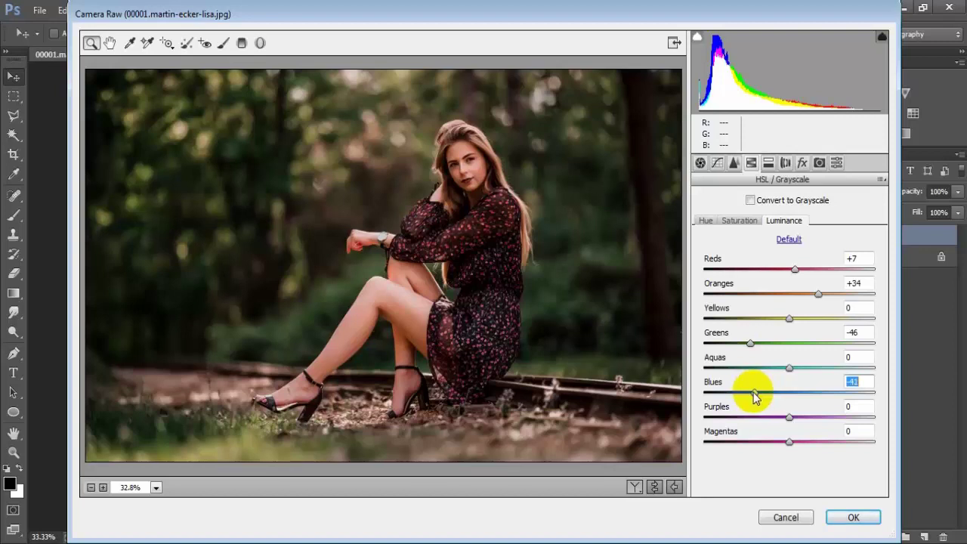
left_click(790, 443)
left_click_drag(789, 446, 826, 444)
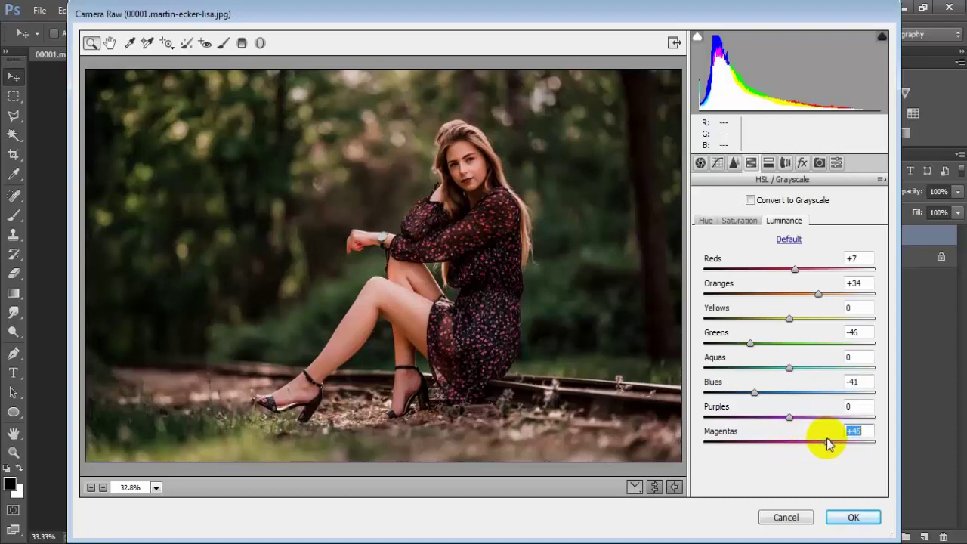
left_click(862, 432)
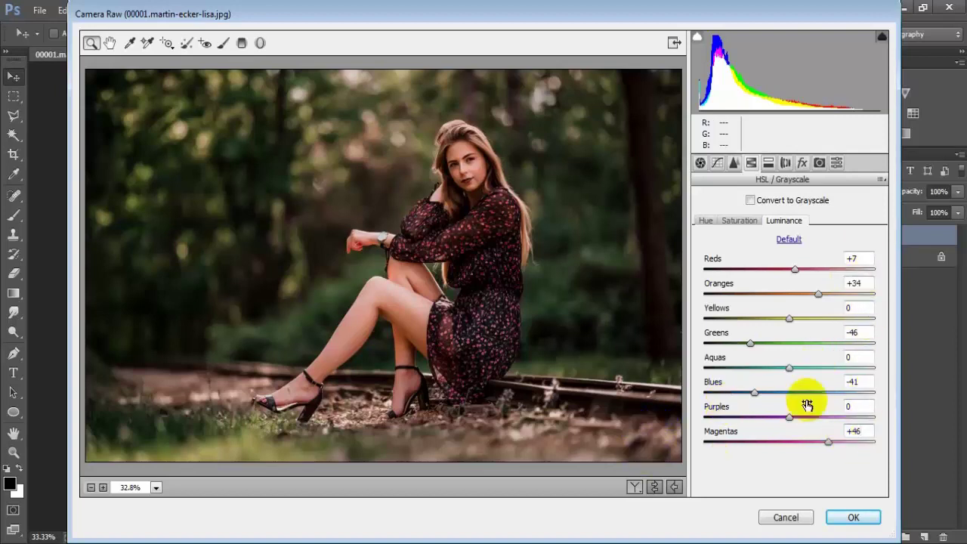
- Set Split Toning Balance +11, Shadows Hue 174 and Shadows Saturation 6
left_click(769, 163)
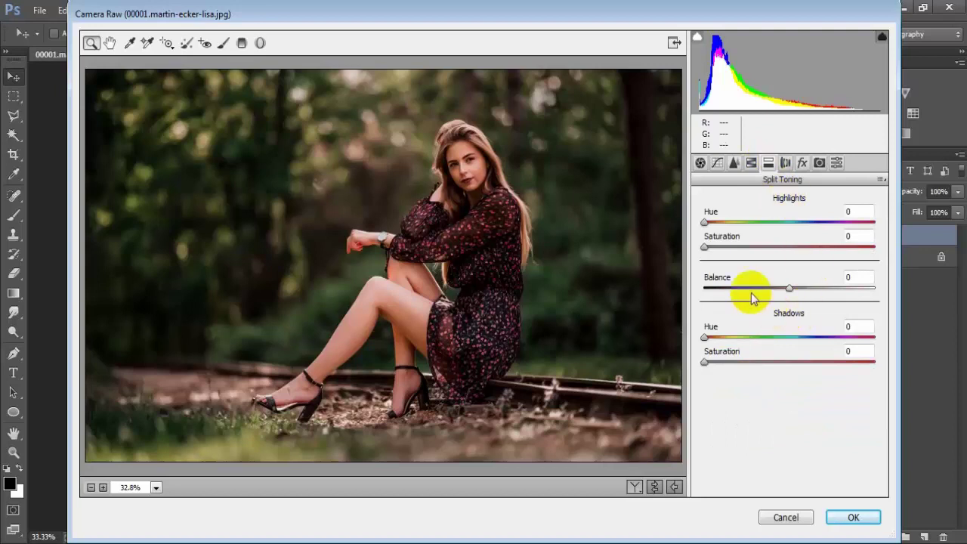
left_click(790, 290)
left_click_drag(789, 291, 799, 292)
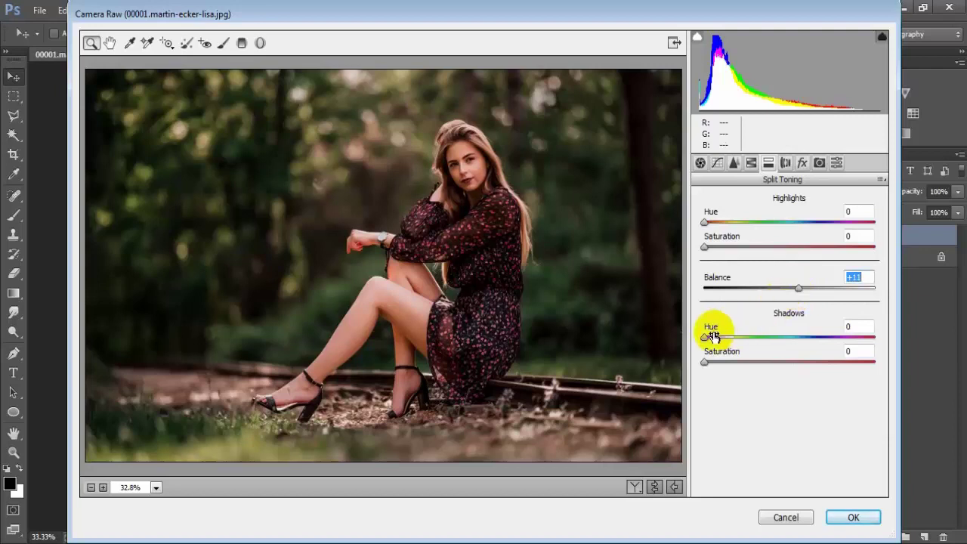
left_click_drag(705, 337, 782, 338)
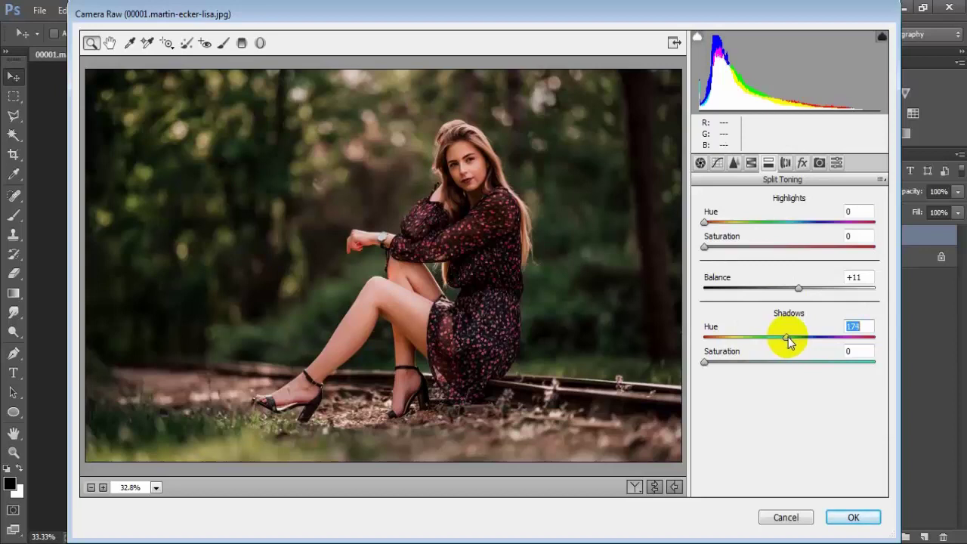
left_click_drag(706, 362, 718, 367)
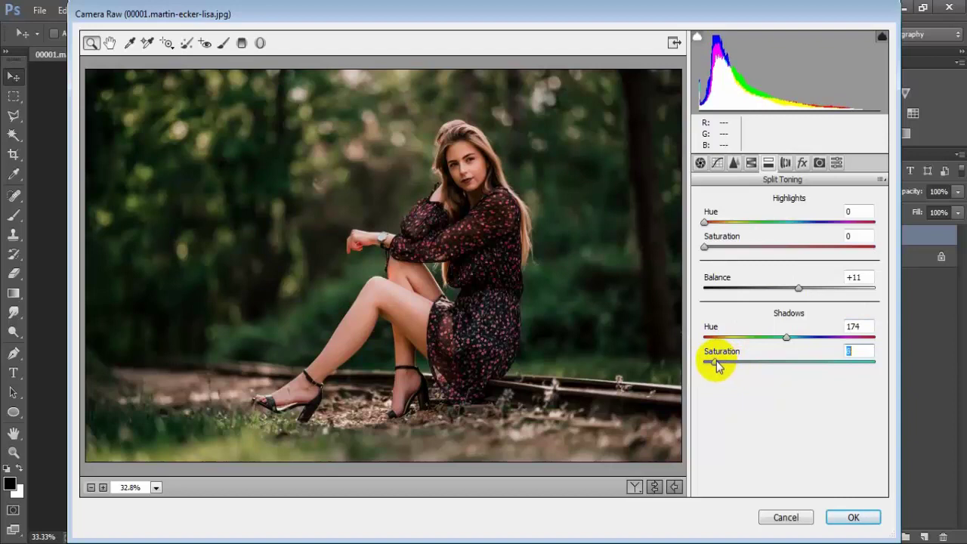
type("6")
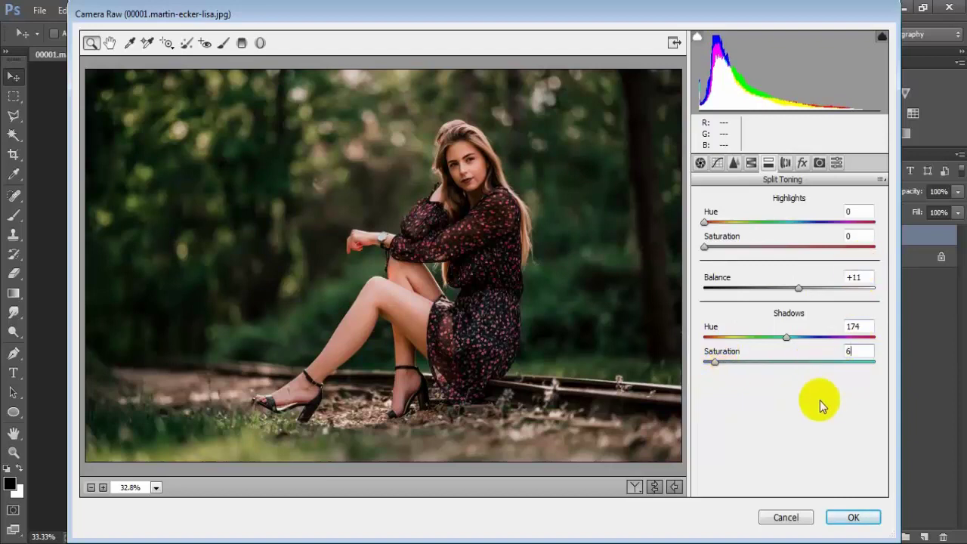
- Add a post-crop vignette with Amount -15, Midpoint 45 and Feather 62
left_click(803, 163)
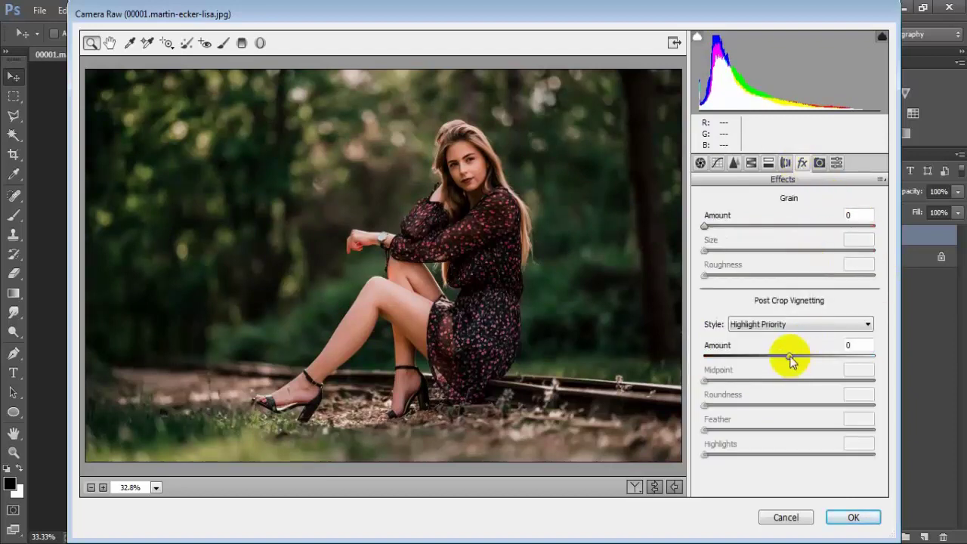
left_click_drag(790, 355, 778, 356)
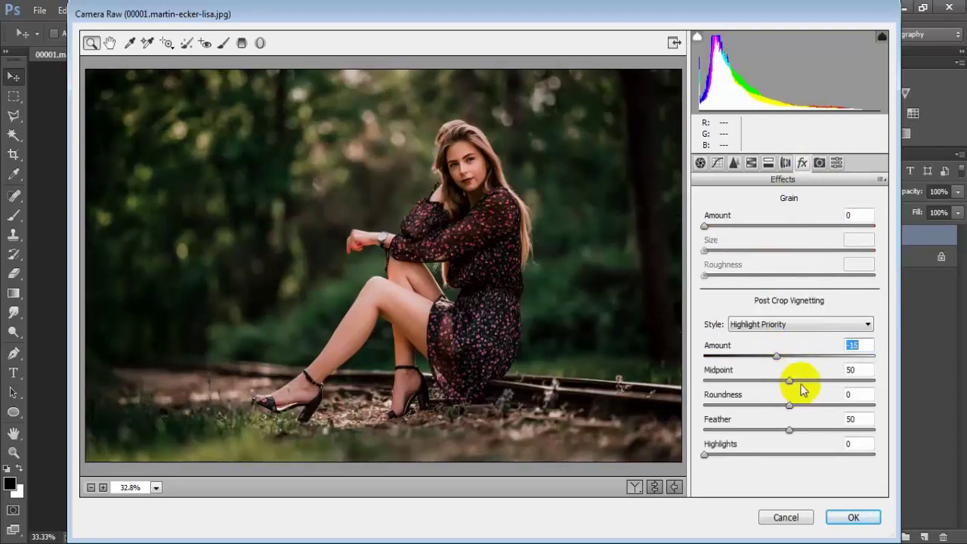
left_click_drag(789, 382, 782, 388)
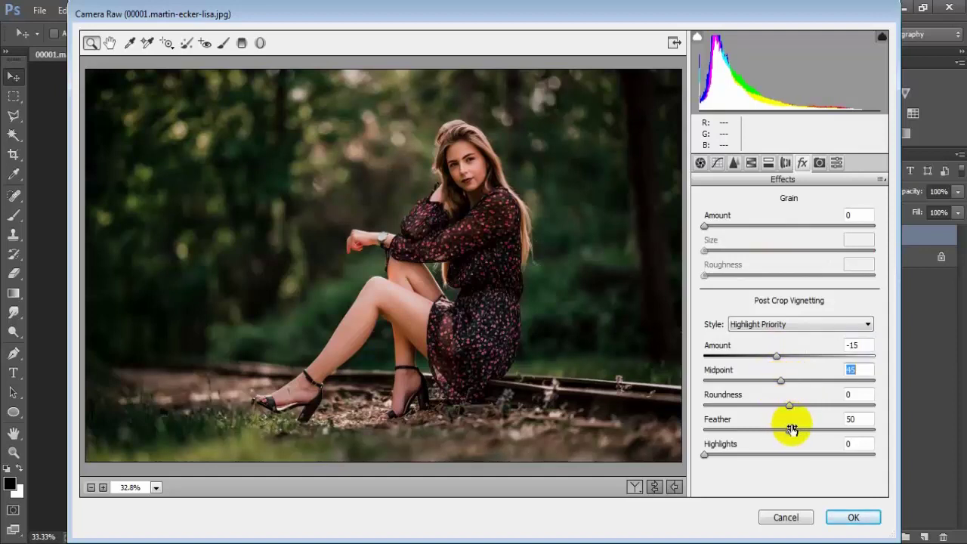
left_click_drag(793, 430, 810, 436)
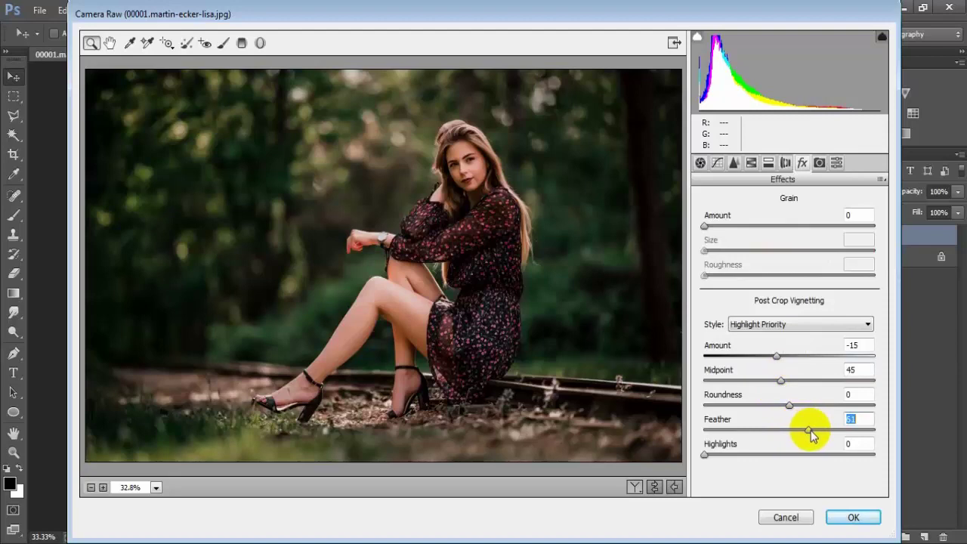
left_click(596, 341)
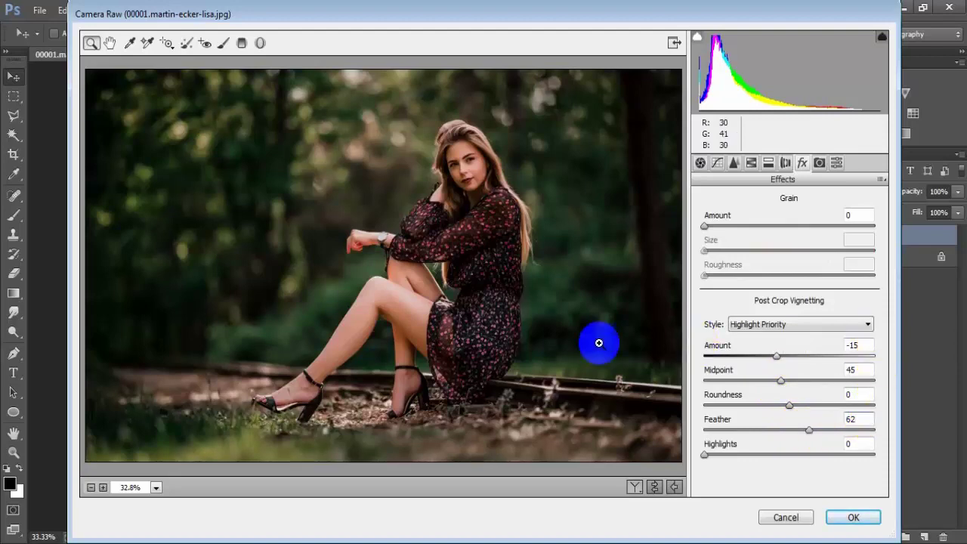
- Compare before and after, then apply the Camera Raw edits to Layer 1
left_click(654, 487)
left_click(654, 487)
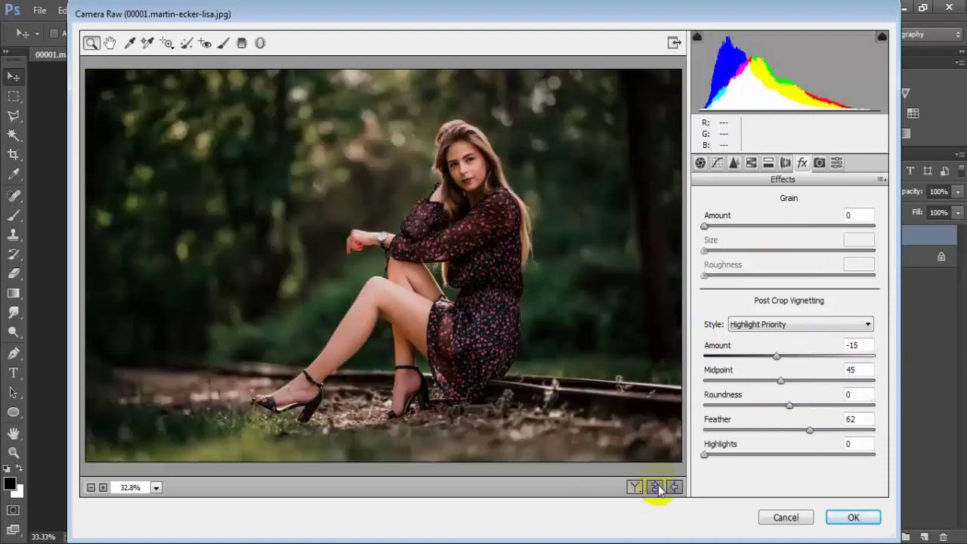
left_click(843, 519)
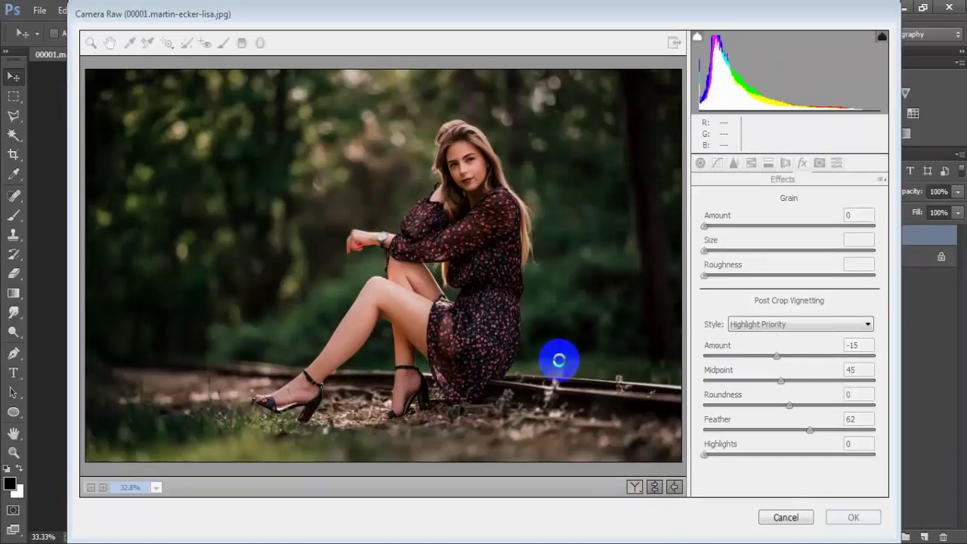
- Toggle Layer 1's visibility repeatedly to compare the graded portrait with the original
key("ctrl+plus")
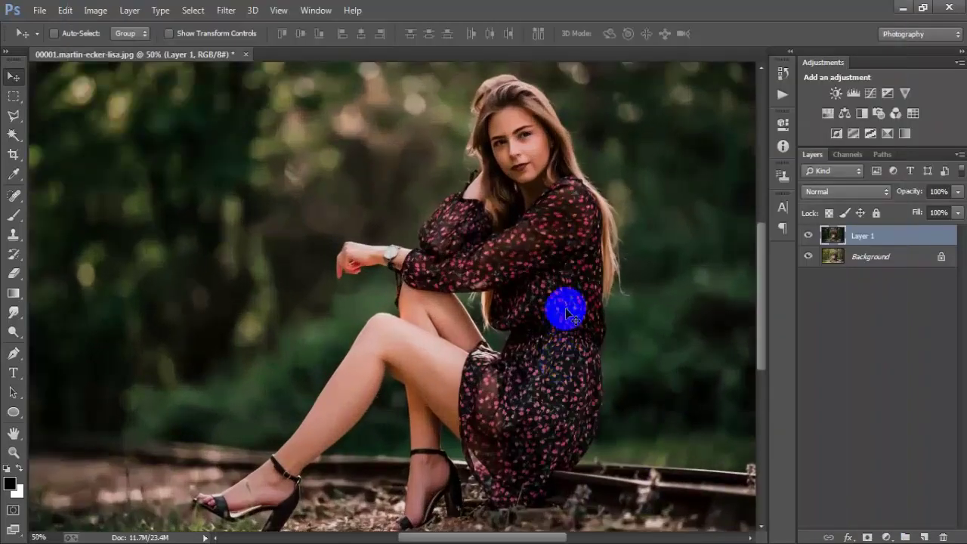
left_click(809, 235)
left_click(809, 236)
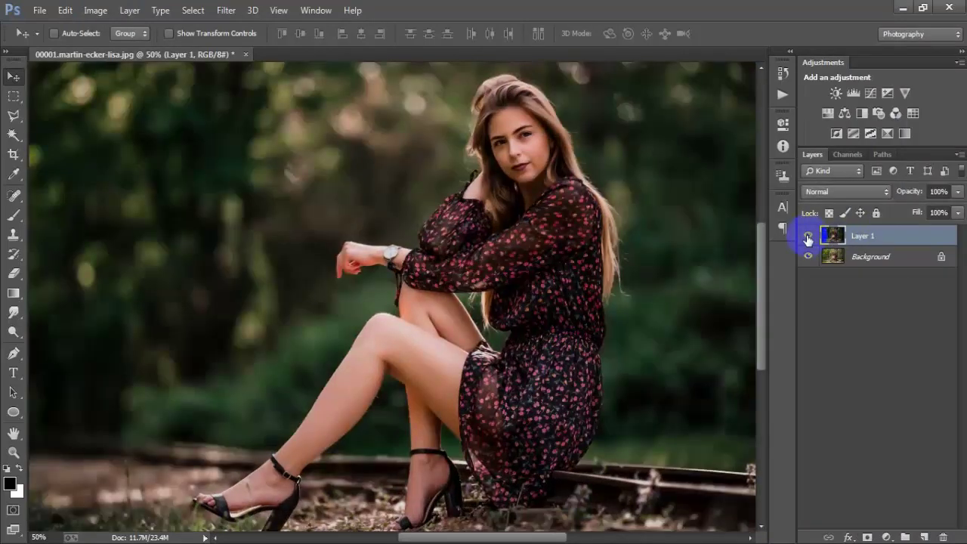
key("ctrl+minus")
left_click(809, 235)
left_click(808, 236)
left_click(809, 236)
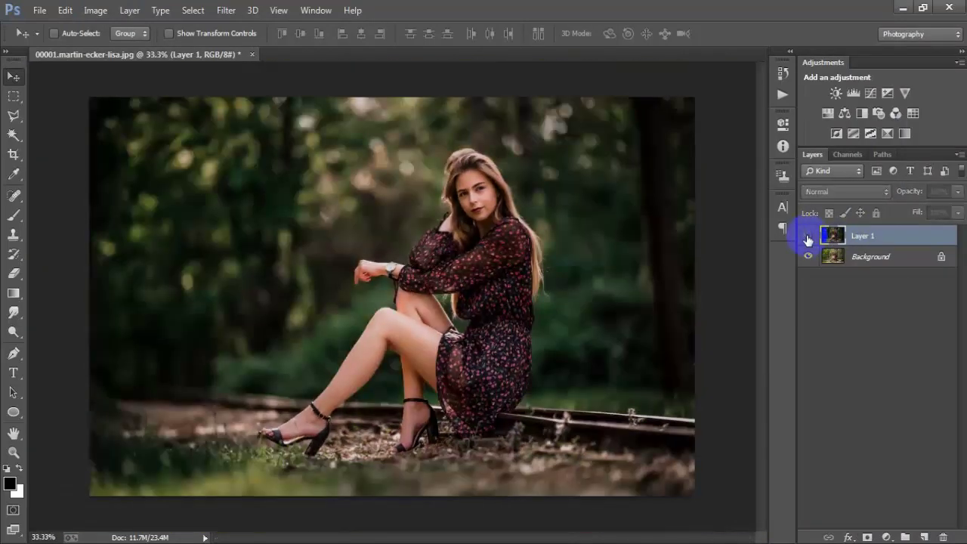
left_click(809, 235)
left_click(809, 236)
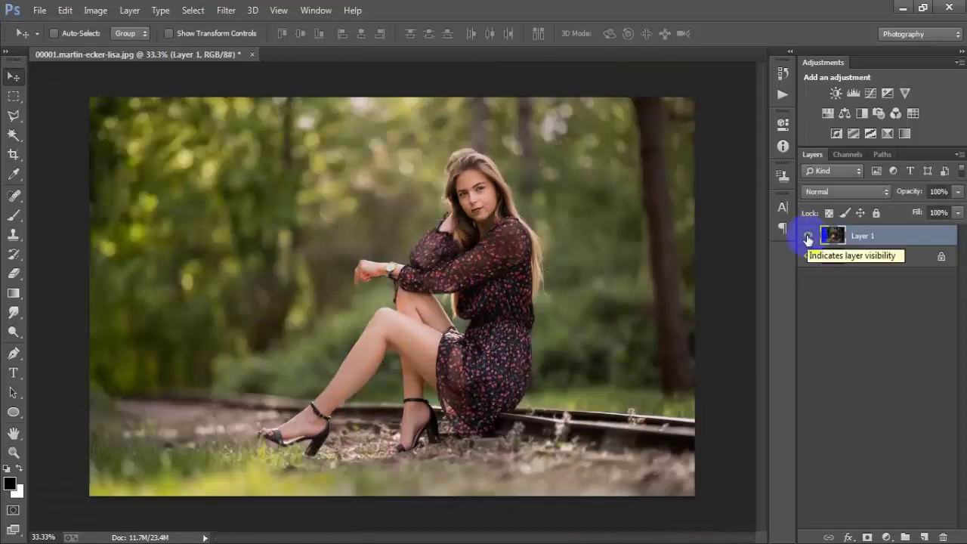
left_click(809, 236)
left_click(809, 236)
left_click(808, 236)
left_click(808, 236)
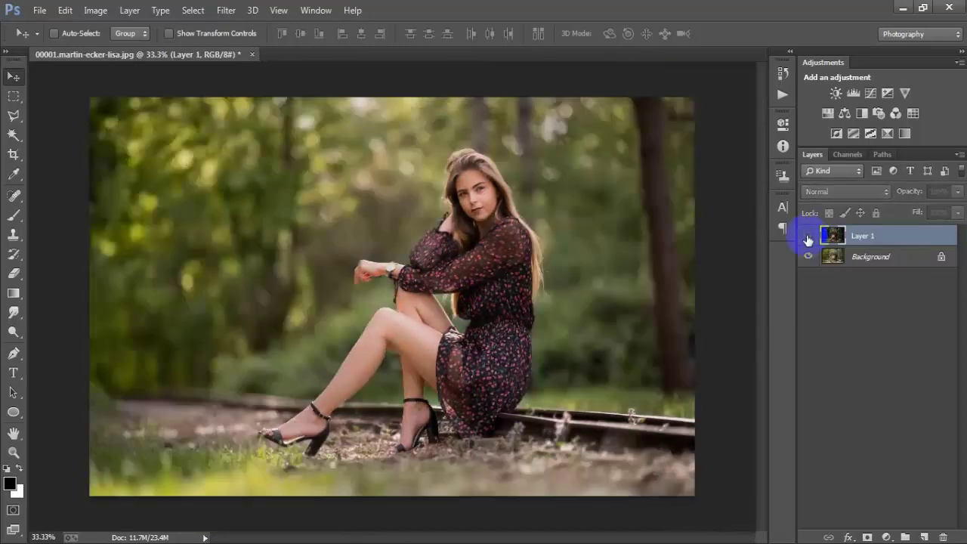
left_click(809, 236)
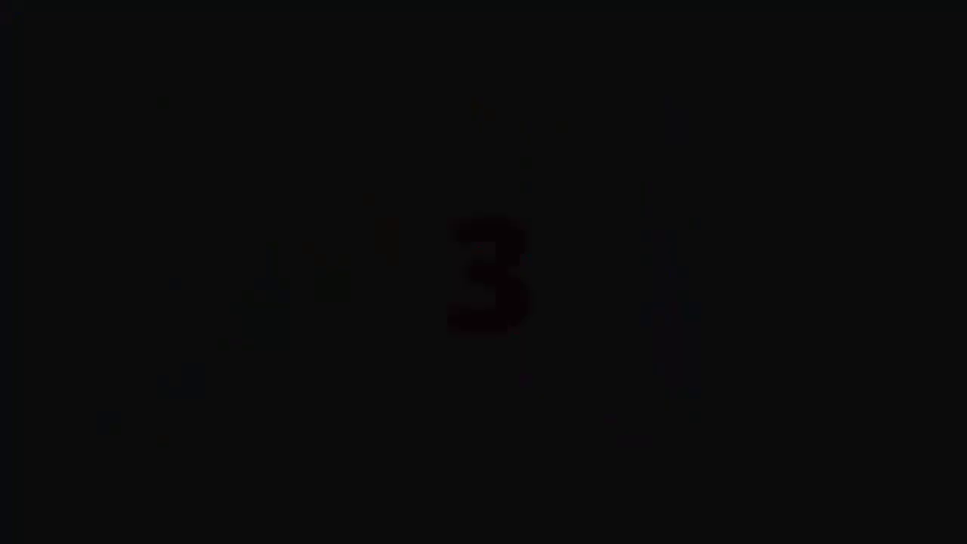